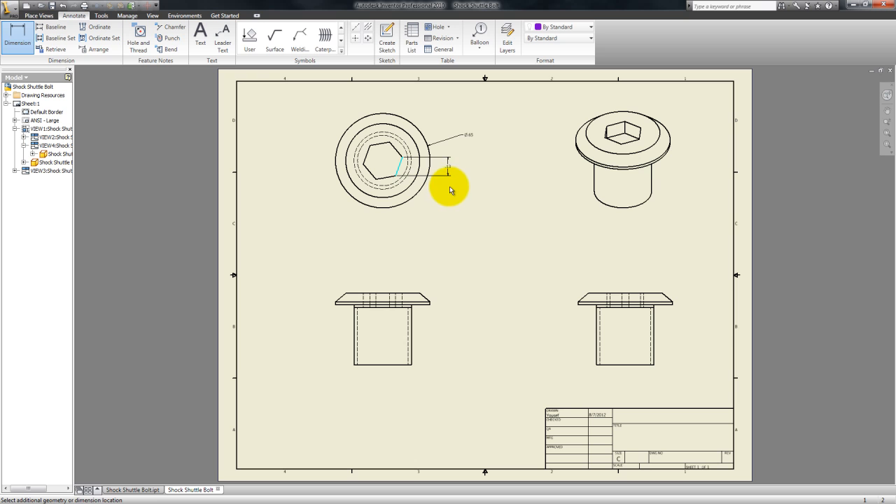
- Dimension the upper-right edge of the hexagonal socket in the top view
left_click(395, 149)
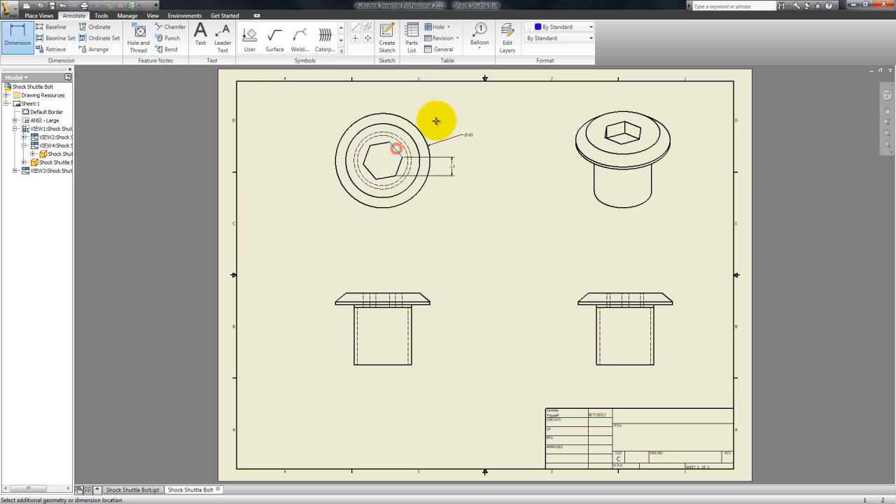
left_click(389, 142)
left_click(455, 136)
key("Escape")
- Delete all the dimensions beside the top view of the bolt
left_click_drag(482, 191, 445, 122)
key("Delete")
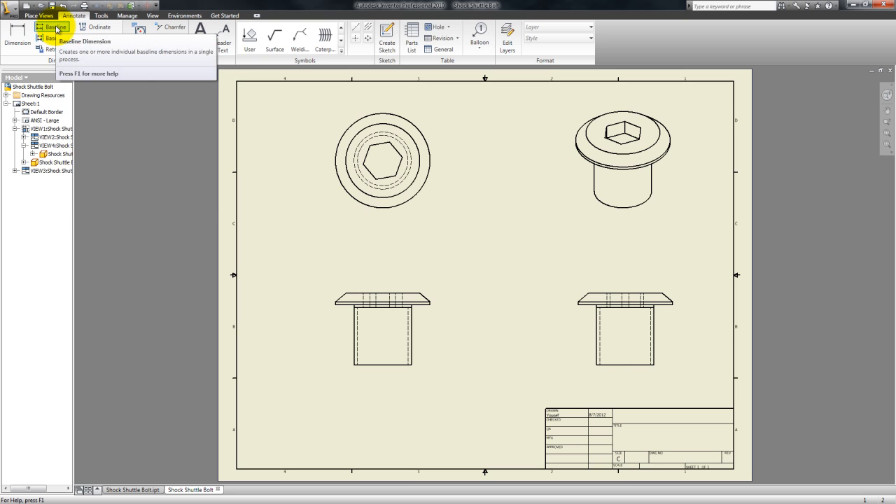
- Create baseline dimensions from the shank's bottom edge to the shank top and head edges, placed left of the lower-left view
left_click(56, 28)
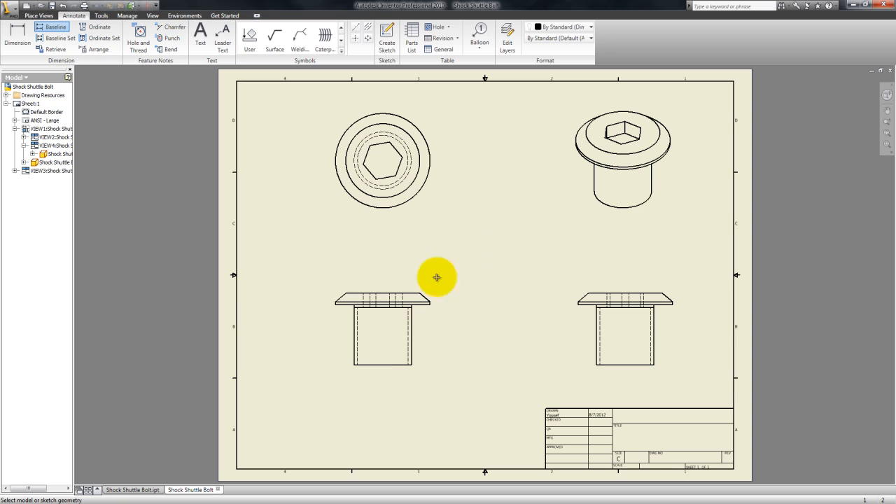
left_click(372, 364)
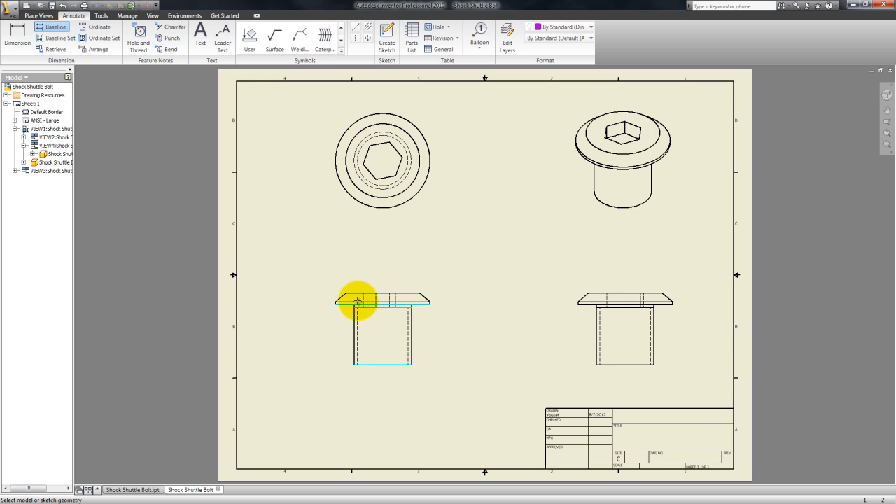
left_click(358, 298)
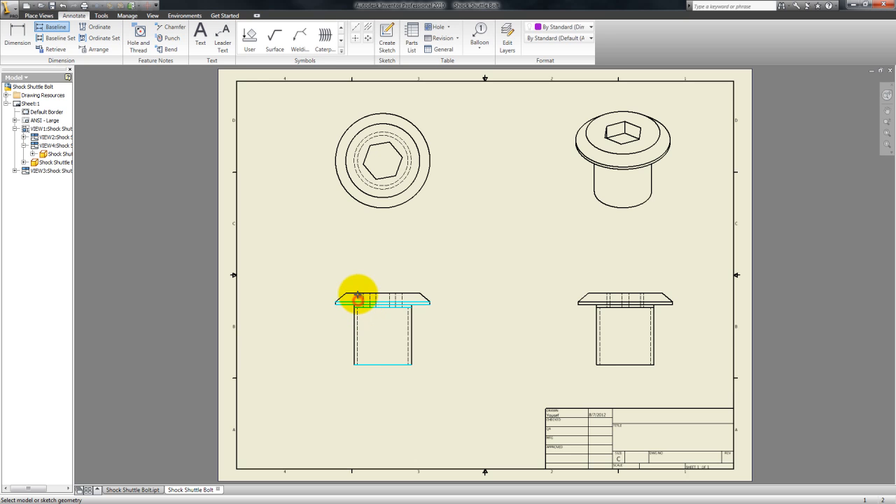
right_click(317, 293)
left_click(331, 297)
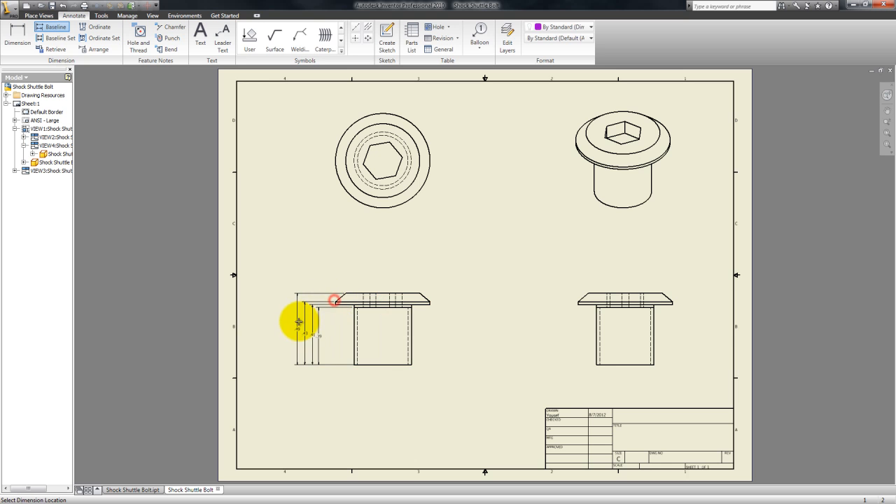
left_click(298, 323)
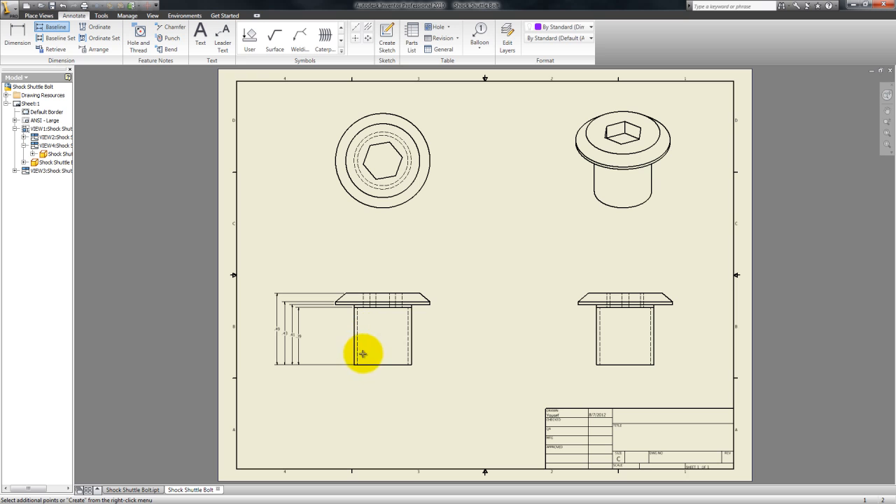
right_click(319, 341)
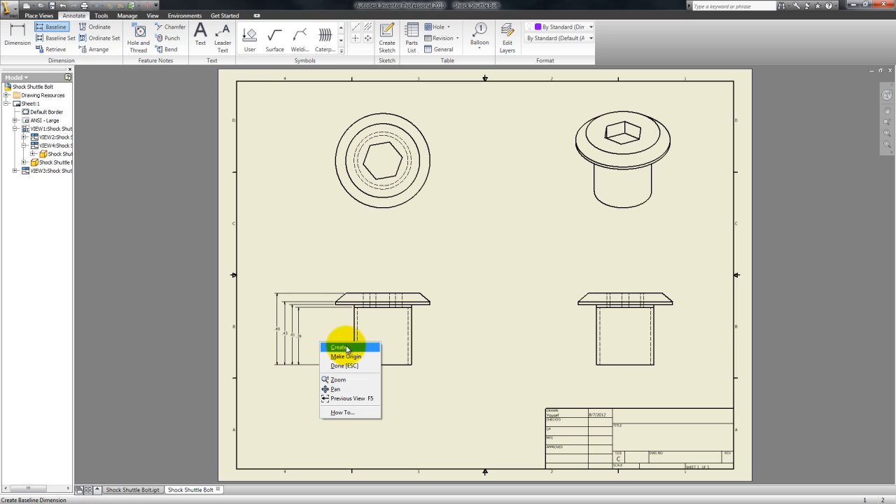
left_click(340, 348)
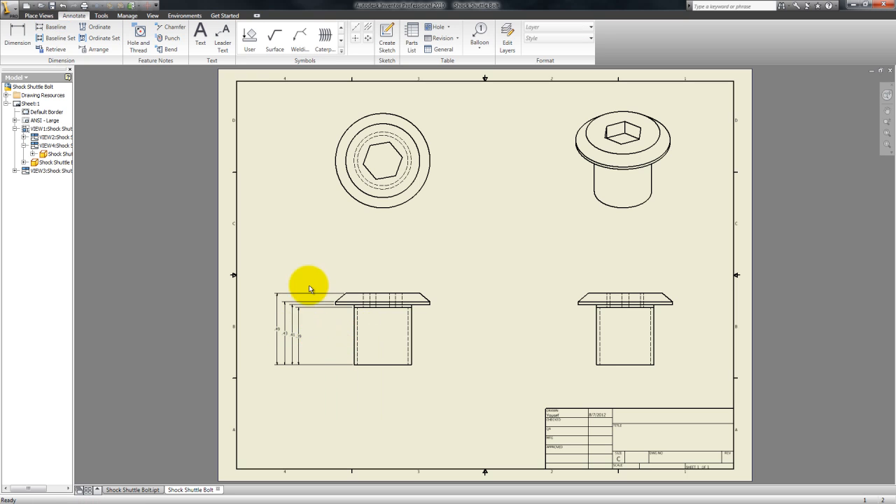
- Delete the baseline dimensions left of the lower-left view
left_click_drag(317, 341, 267, 268)
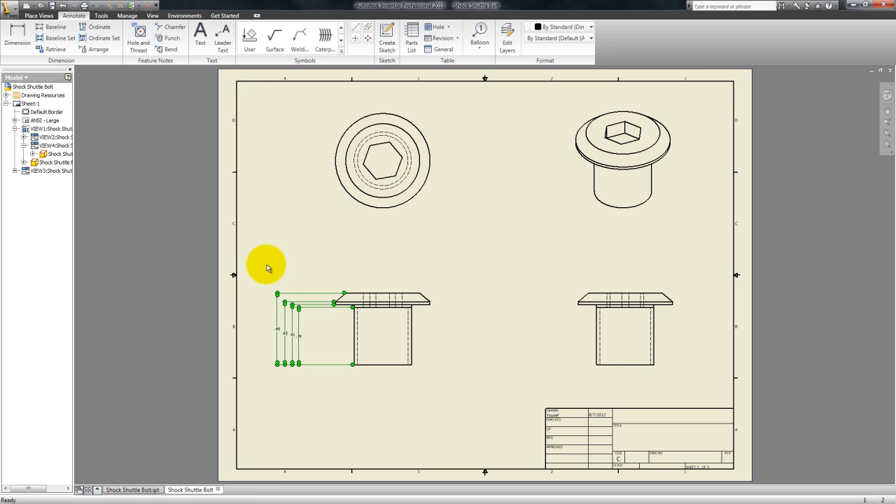
left_click(266, 268)
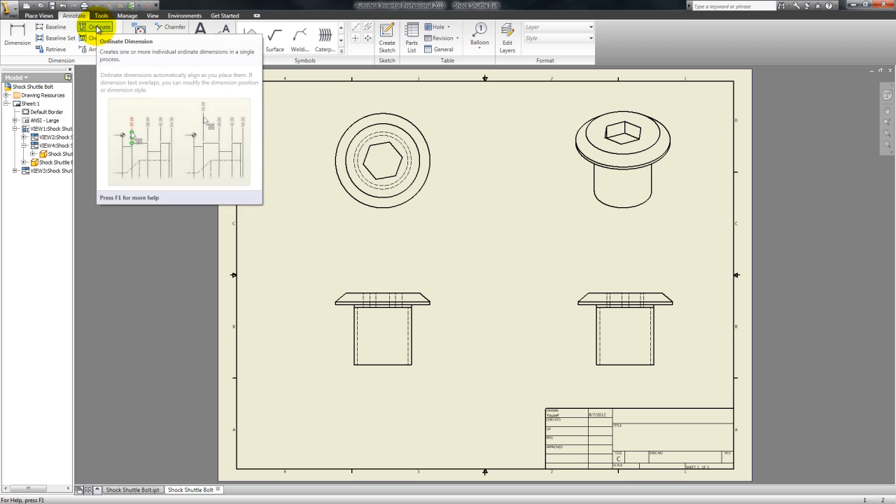
- Add ordinate dimensions for the shank top and head edges in the lower-left view, with the origin at the shank's bottom-left corner
left_click(98, 28)
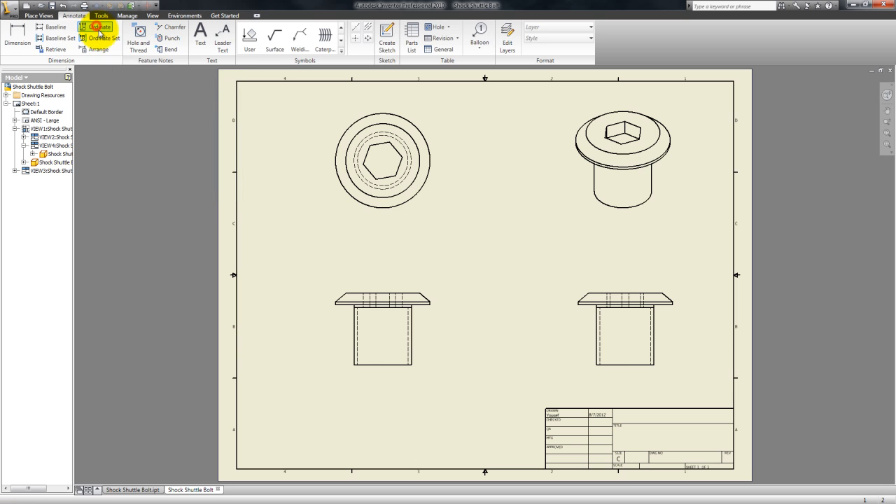
left_click(352, 364)
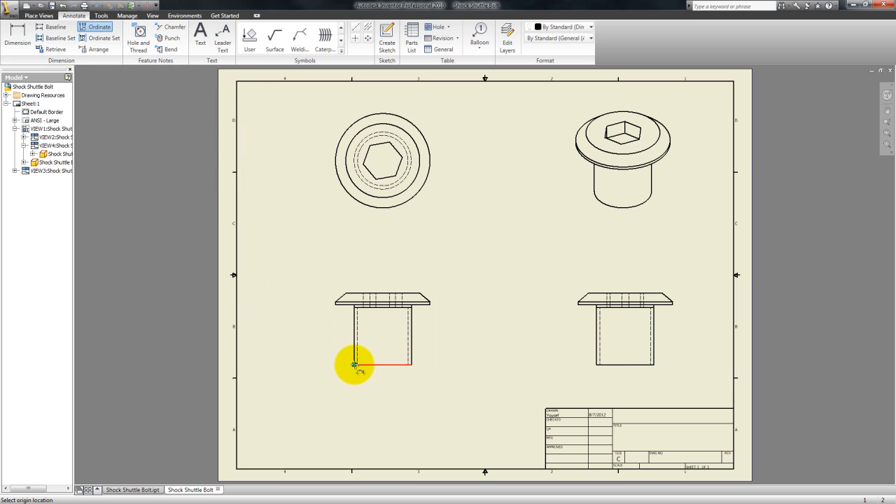
left_click(354, 364)
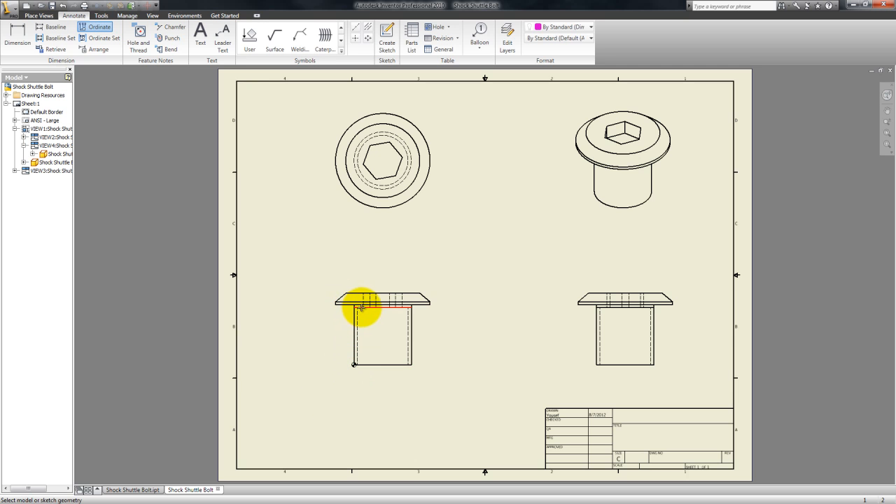
left_click(361, 308)
left_click(346, 302)
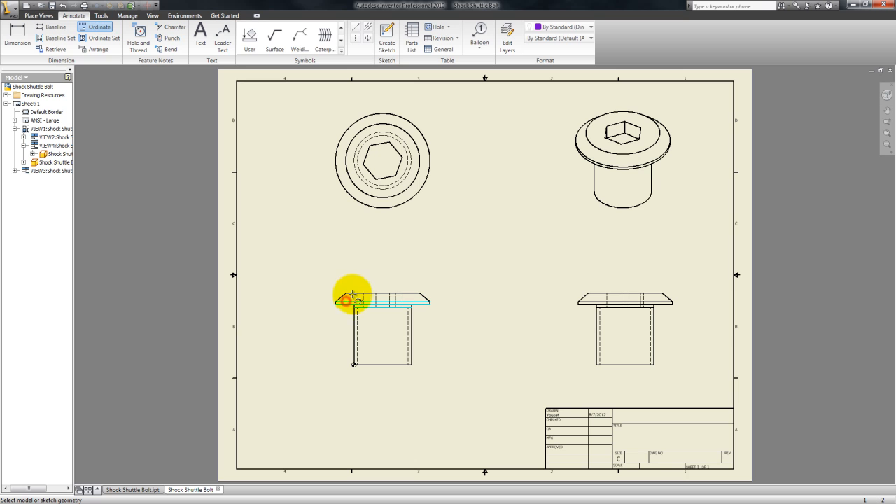
right_click(308, 297)
left_click(320, 305)
left_click(297, 324)
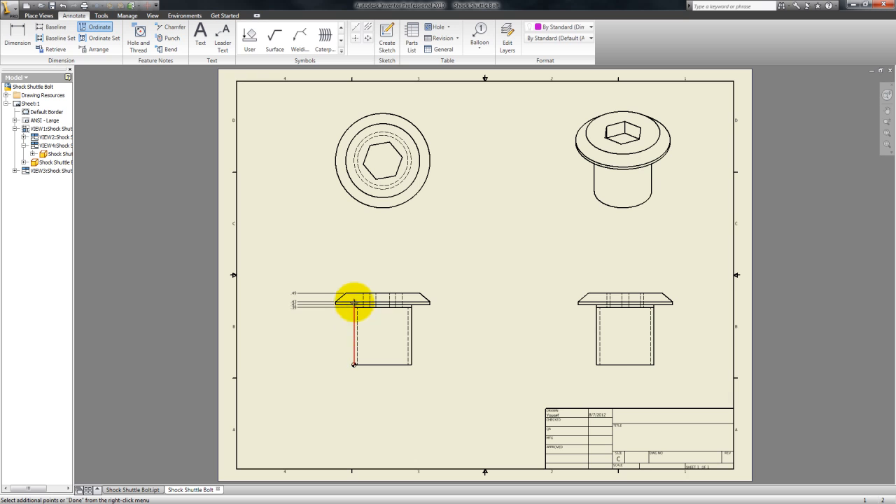
right_click(324, 336)
left_click(343, 342)
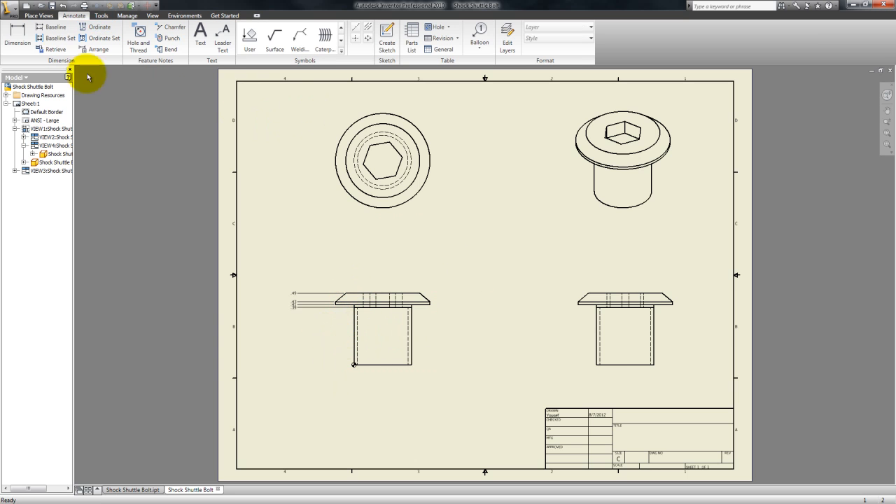
- Create an ordinate dimension set for the shank's solid and hidden vertical edges, placed below the lower-left view
left_click(96, 40)
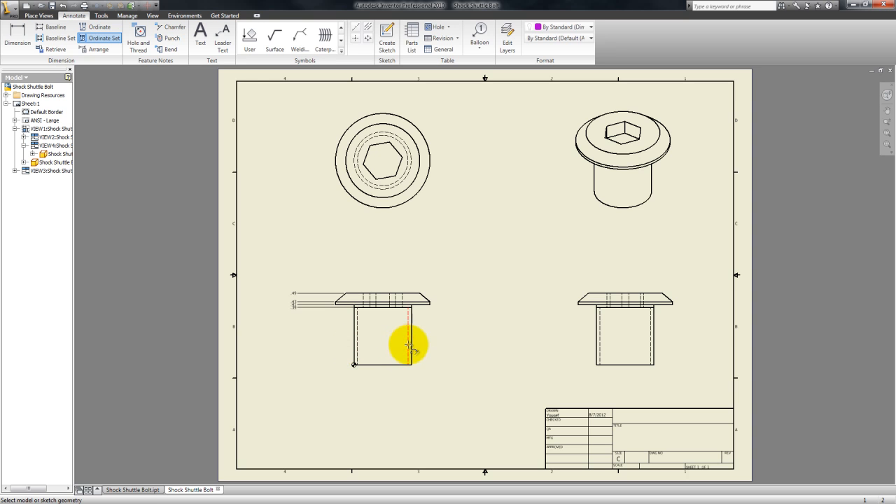
left_click(411, 353)
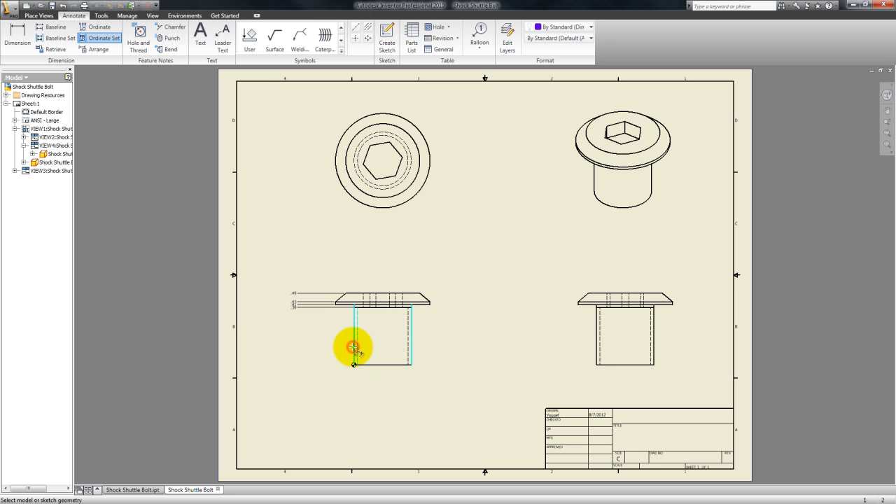
right_click(434, 346)
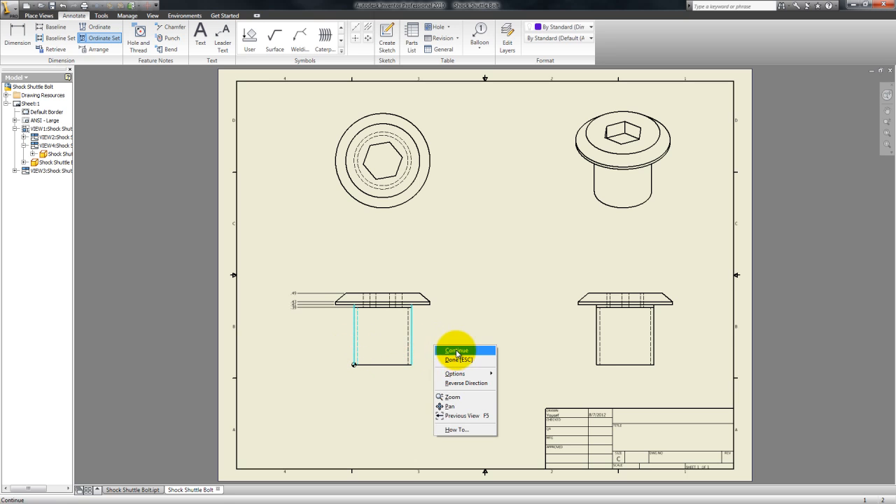
left_click(456, 350)
left_click(402, 399)
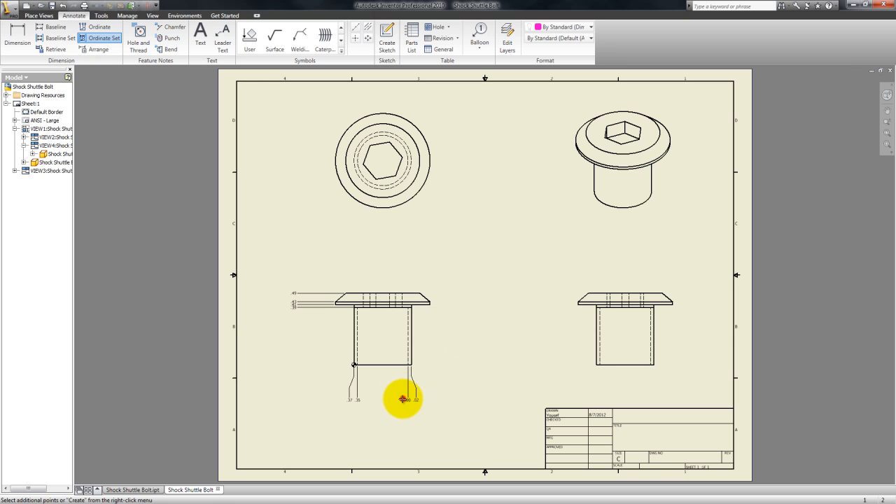
left_click(408, 402)
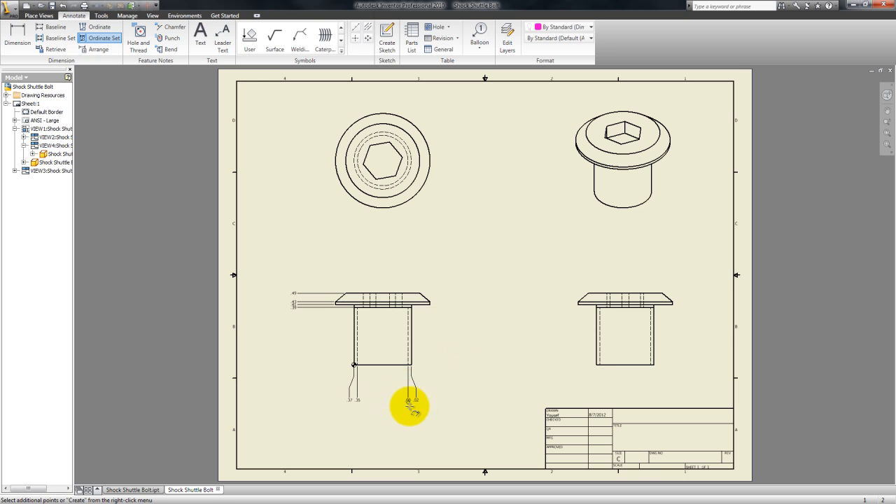
right_click(409, 411)
left_click(433, 315)
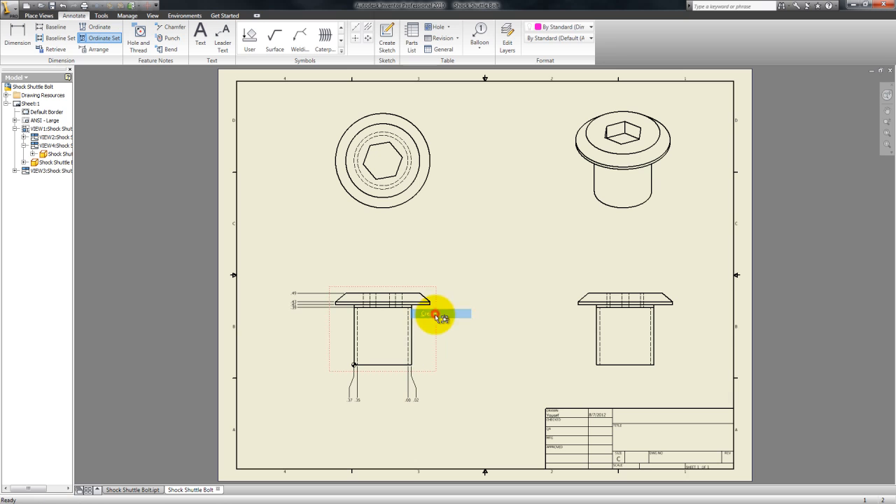
left_click(408, 402)
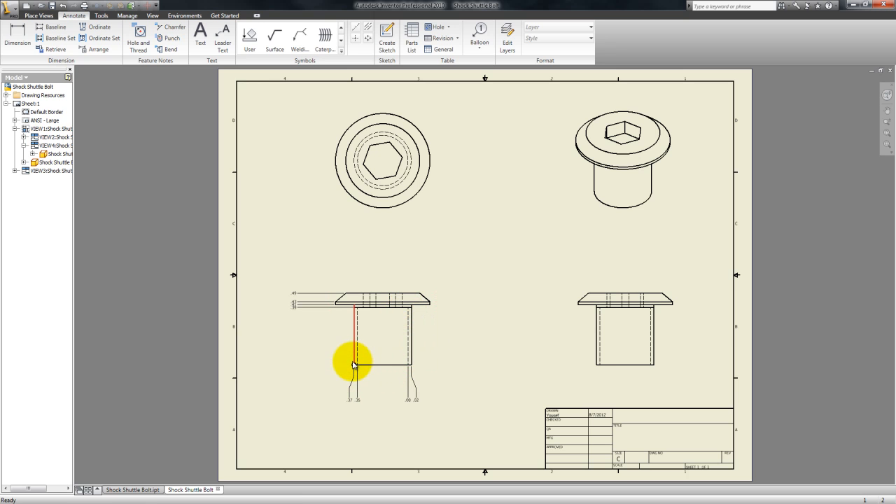
- Delete the ordinate dimension set below the lower-left view and the ordinate dimensions to its left
left_click_drag(441, 428, 328, 382)
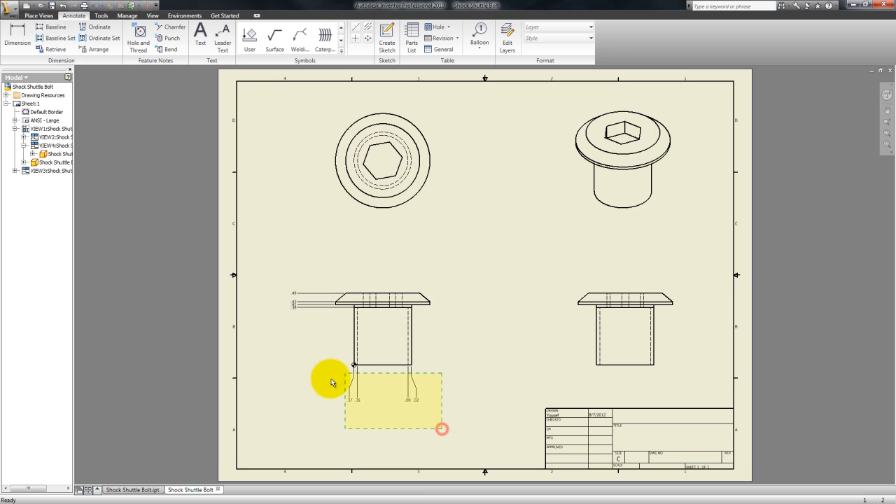
key("Delete")
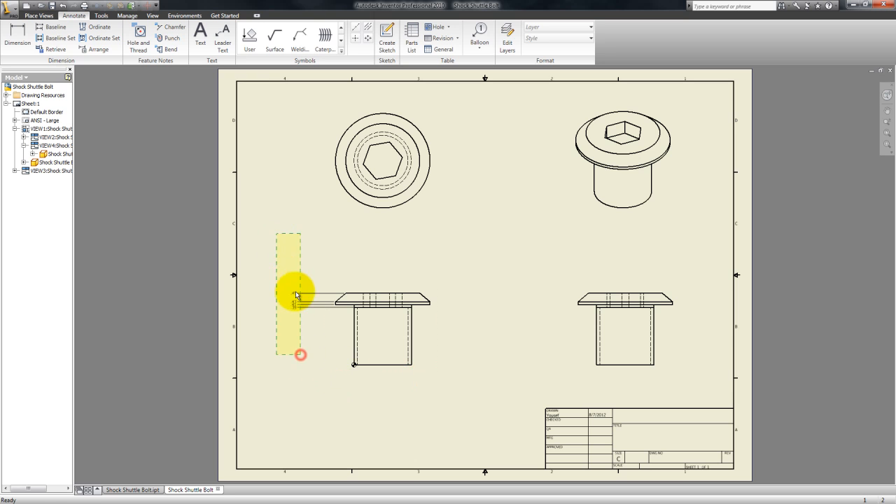
- Start retrieving model dimensions for the lower-left view, using the shank feature as the source
left_click(56, 49)
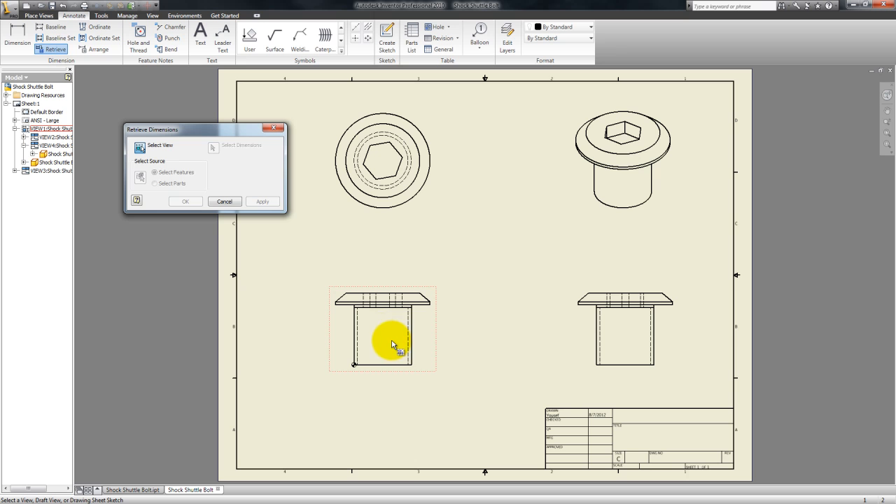
left_click(425, 334)
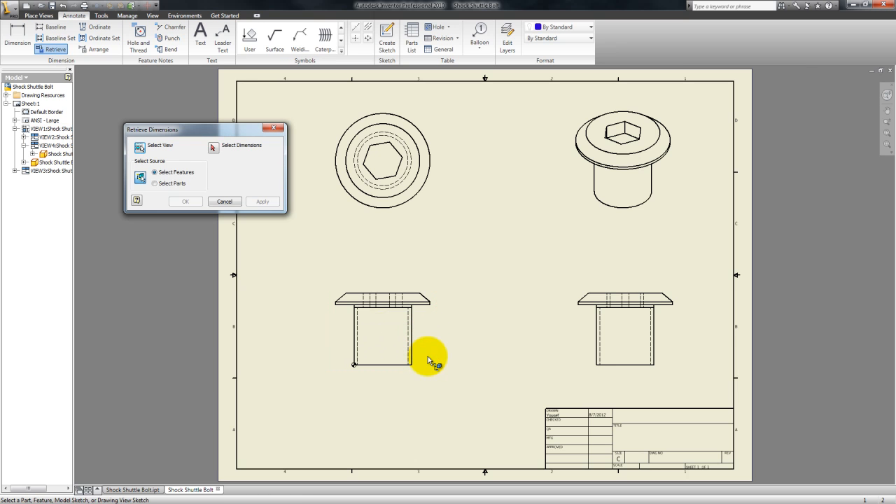
left_click(389, 322)
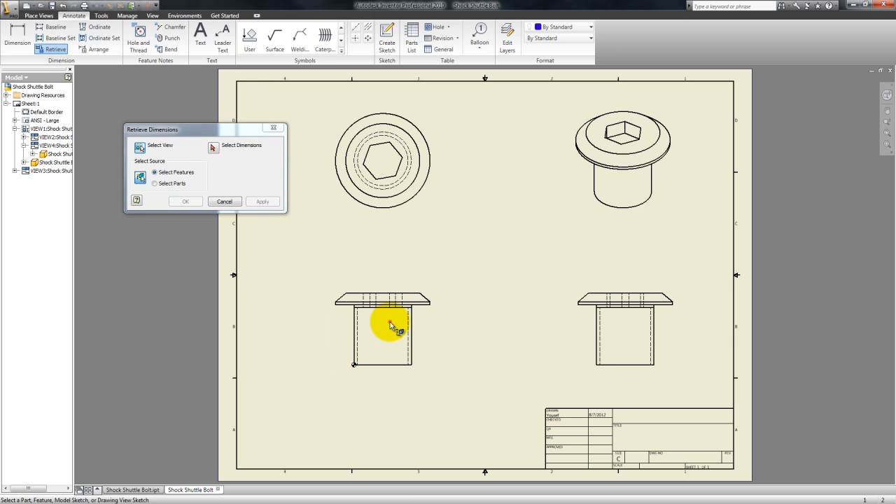
left_click(142, 147)
left_click(384, 323)
left_click(214, 148)
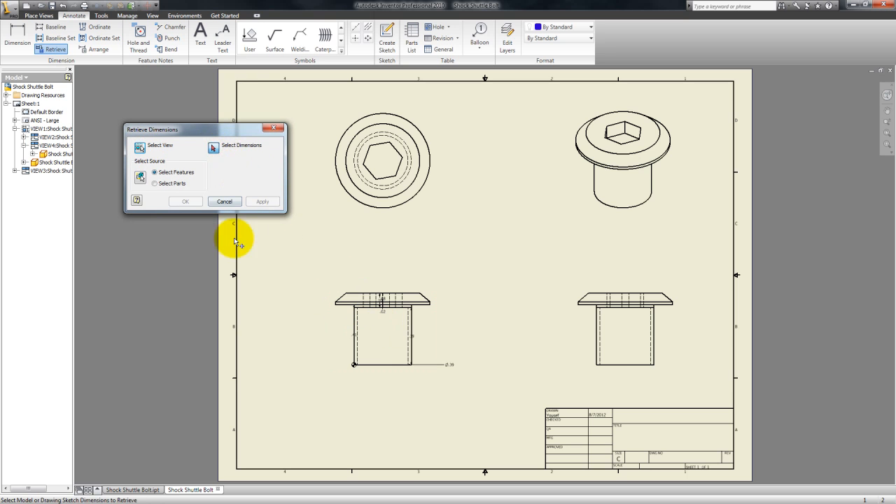
- Retrieve the shank's diameter and length dimensions and the .02 dimension under the head, then end dimension retrieval
left_click(449, 364)
left_click(413, 340)
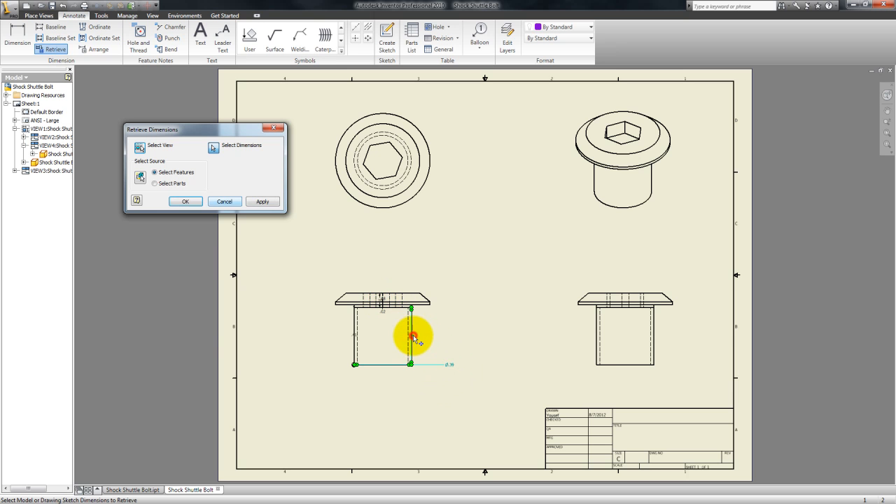
left_click(383, 312)
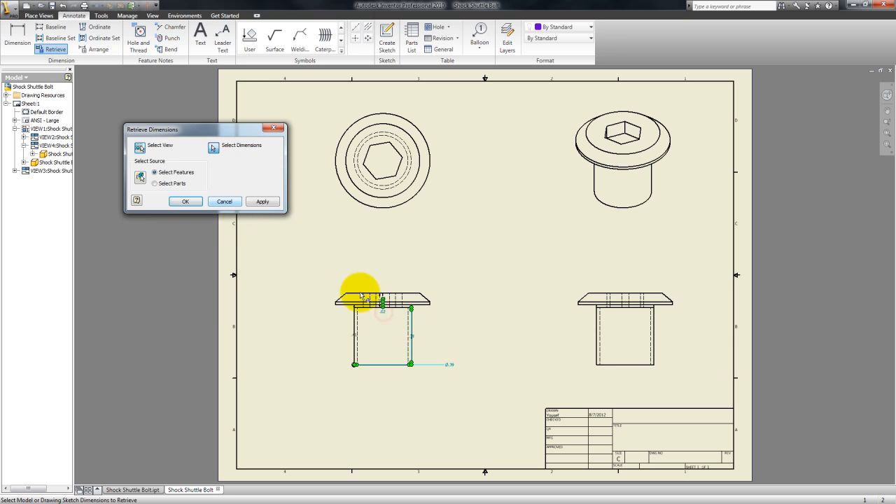
left_click(261, 202)
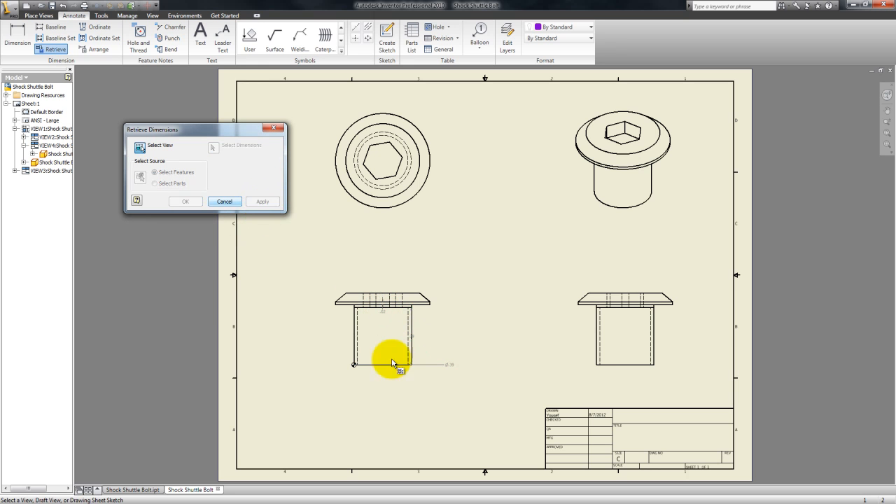
right_click(302, 310)
left_click(285, 296)
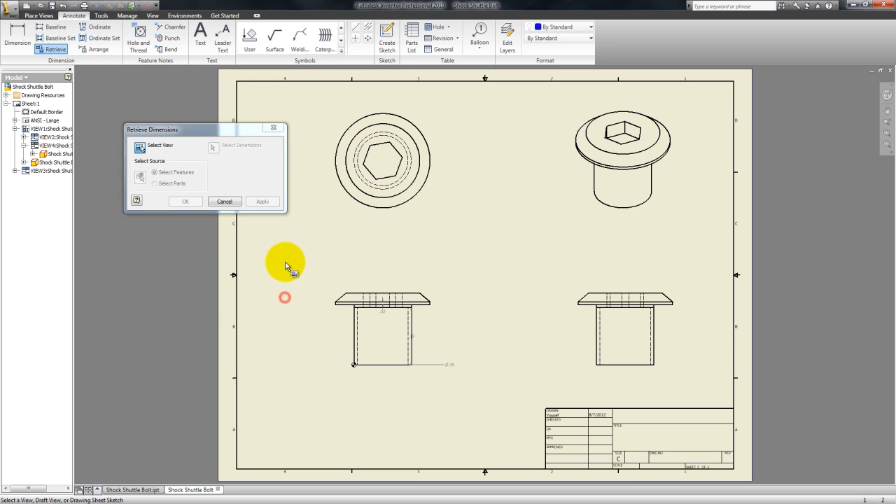
left_click(227, 202)
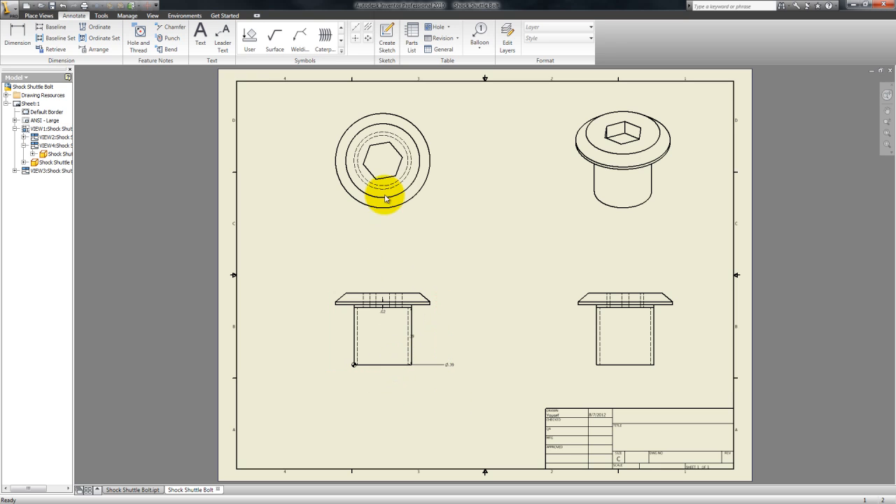
left_click(56, 49)
left_click(413, 193)
left_click(214, 148)
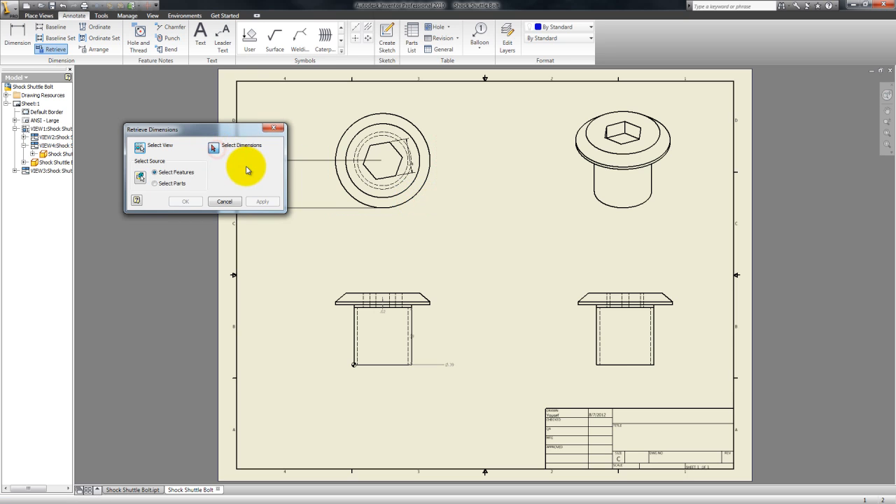
mouse_move(331, 176)
middle_mouse_down()
mouse_move(520, 229)
mouse_move(503, 230)
middle_mouse_up()
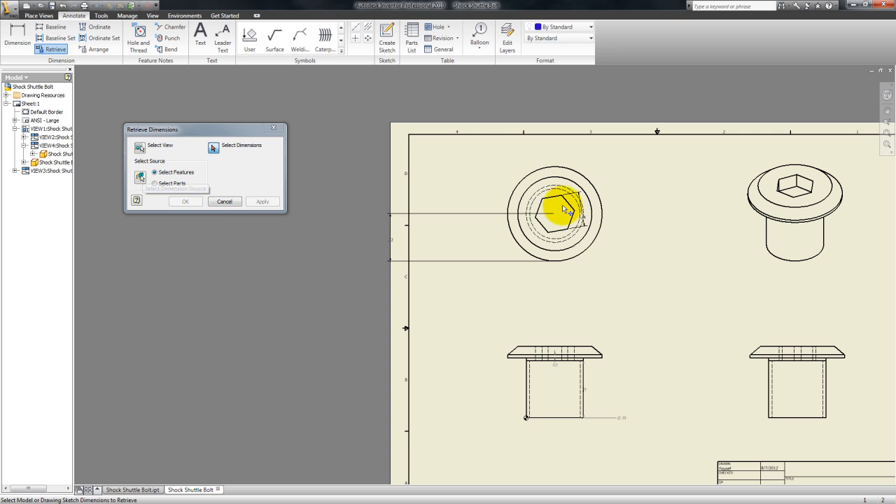
left_click(225, 201)
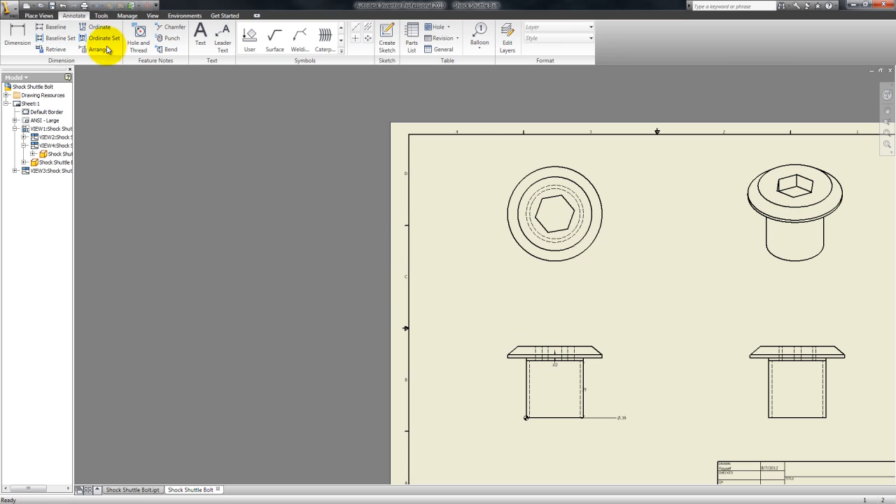
left_click(51, 51)
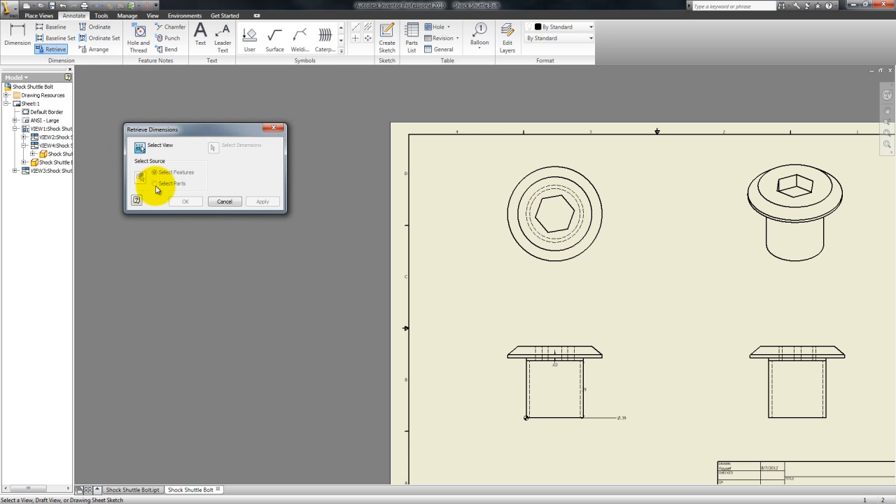
- Delete the retrieved shank diameter, shank length and .02 dimensions from the lower-left view
mouse_move(631, 284)
middle_mouse_down()
mouse_move(476, 244)
mouse_move(441, 244)
mouse_move(438, 261)
middle_mouse_up()
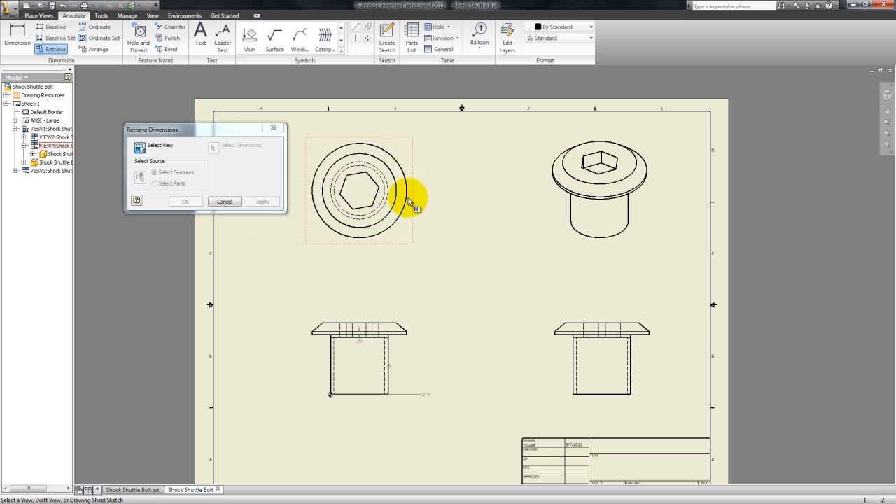
scroll(408, 197, "down", 3)
scroll(419, 312, "up", 5)
scroll(423, 314, "up", 2)
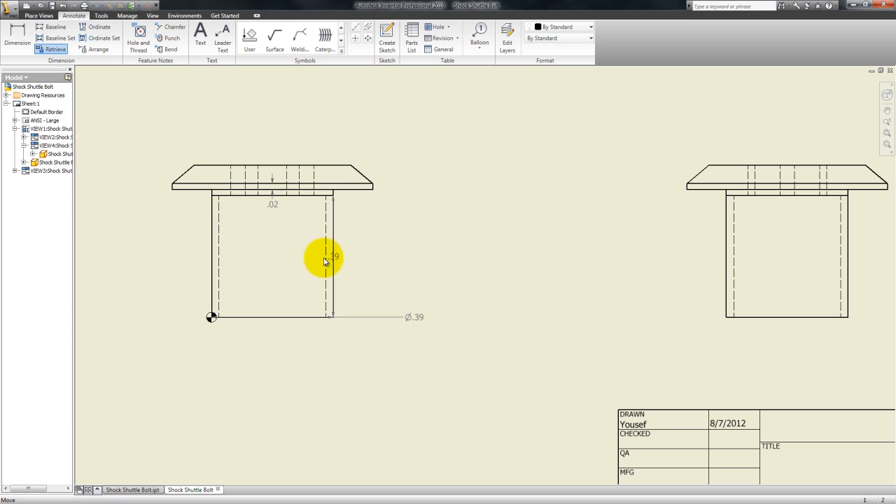
left_click_drag(448, 340, 403, 292)
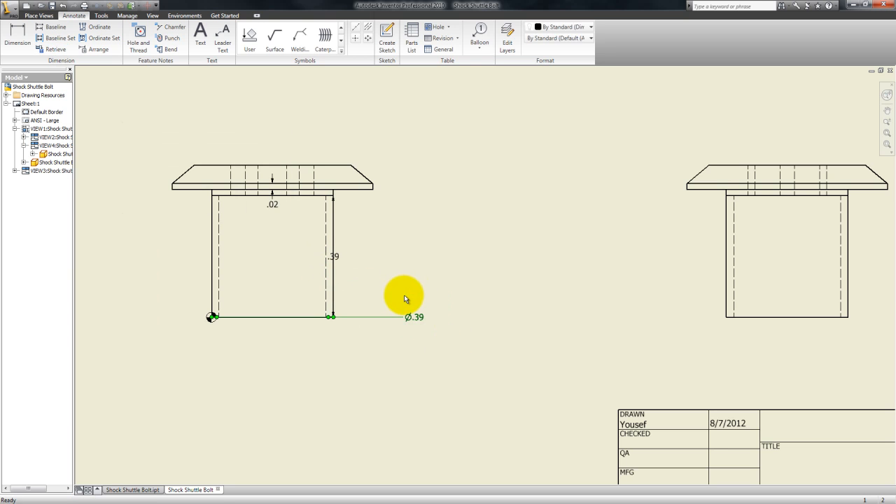
key("Delete")
left_click(335, 256)
key("Delete")
left_click(275, 204)
key("Delete")
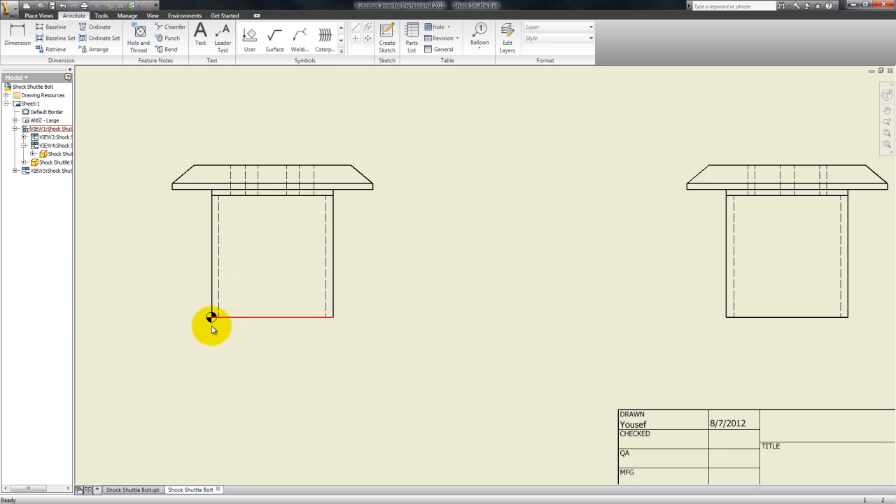
- Delete the lower-right projected view, VIEW2, from the sheet
left_click(211, 321)
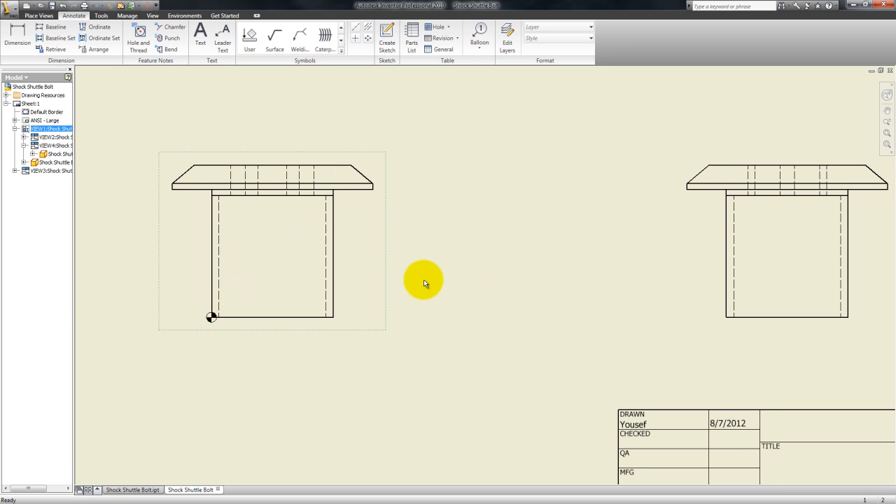
scroll(468, 290, "down", 3)
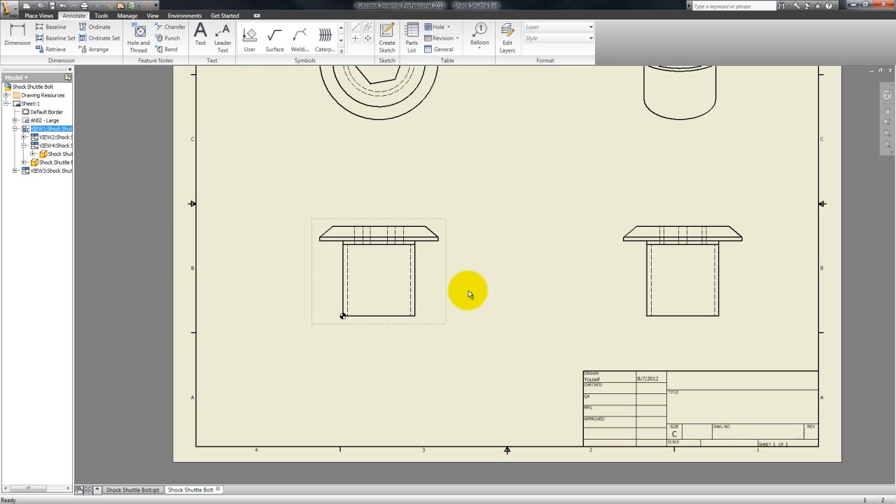
scroll(469, 294, "down", 2)
scroll(449, 277, "up", 3)
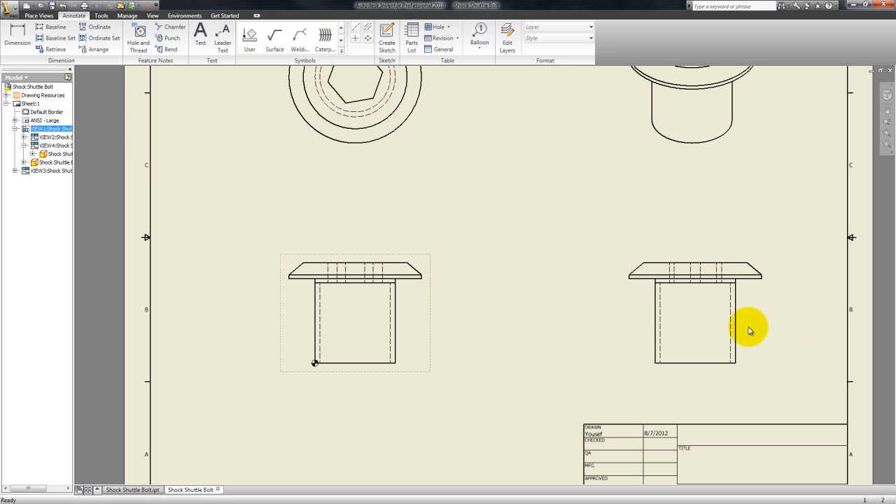
left_click(768, 315)
key("Delete")
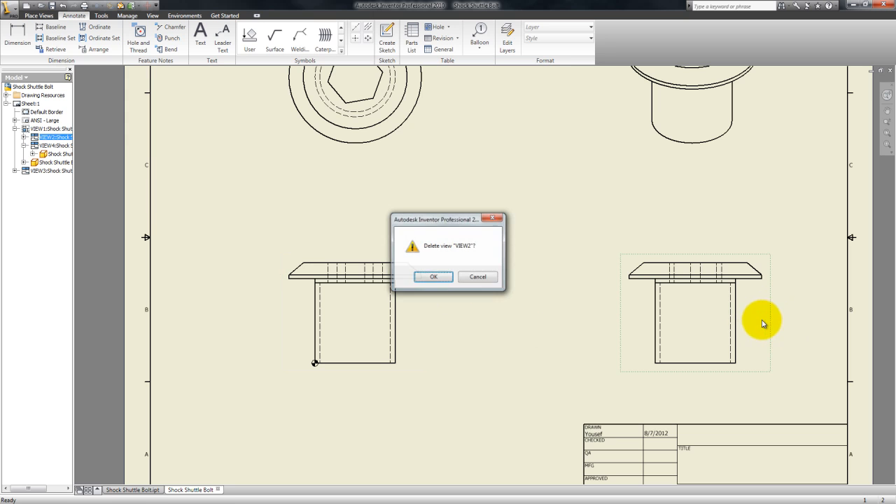
left_click(431, 274)
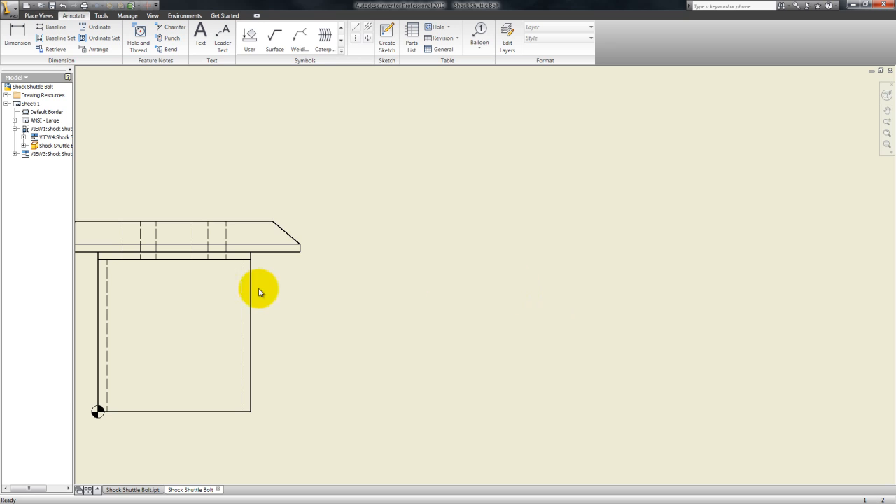
- Add general dimensions for the bolt's overall height and the head's full thickness, placed to the right of the lower-left view
scroll(319, 274, "down", 5)
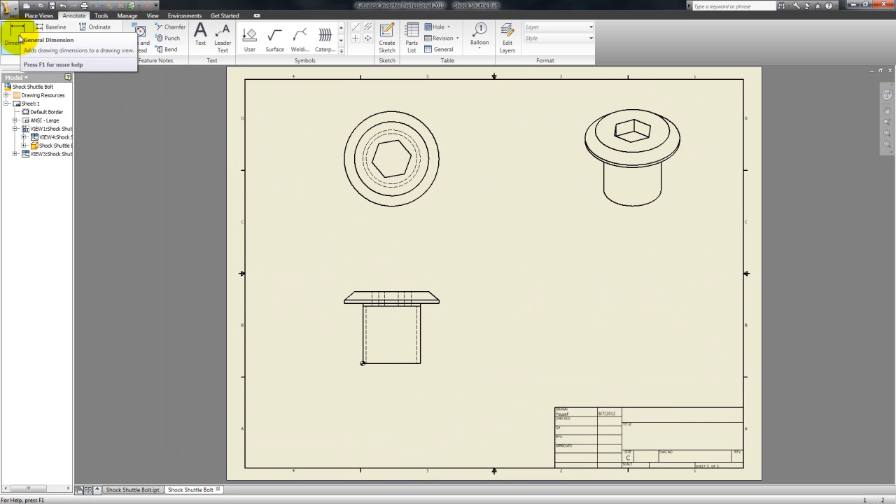
left_click(16, 36)
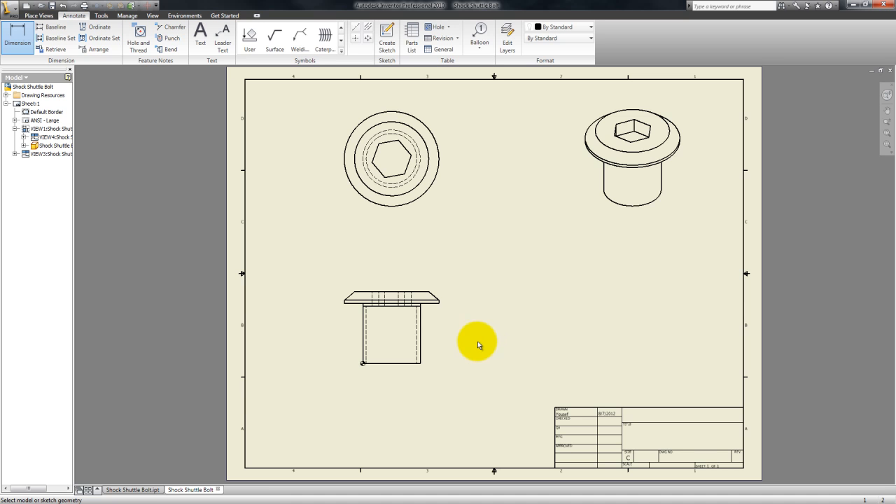
left_click(402, 363)
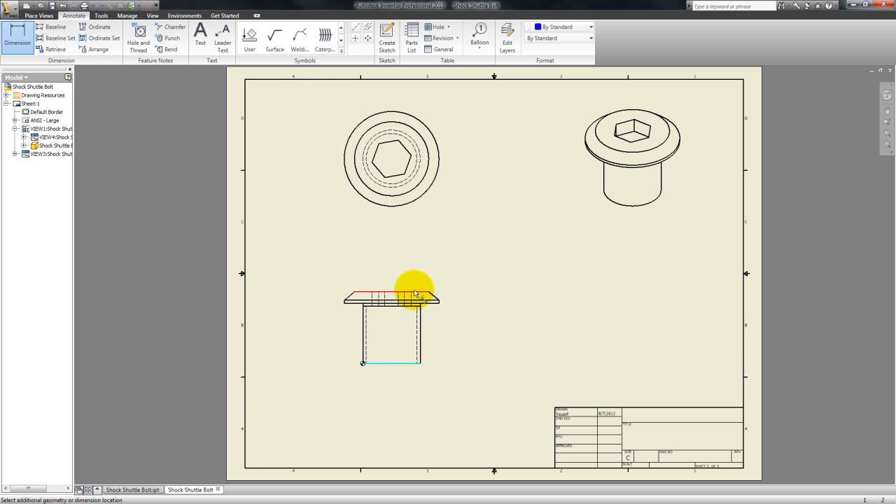
left_click(414, 292)
left_click(469, 317)
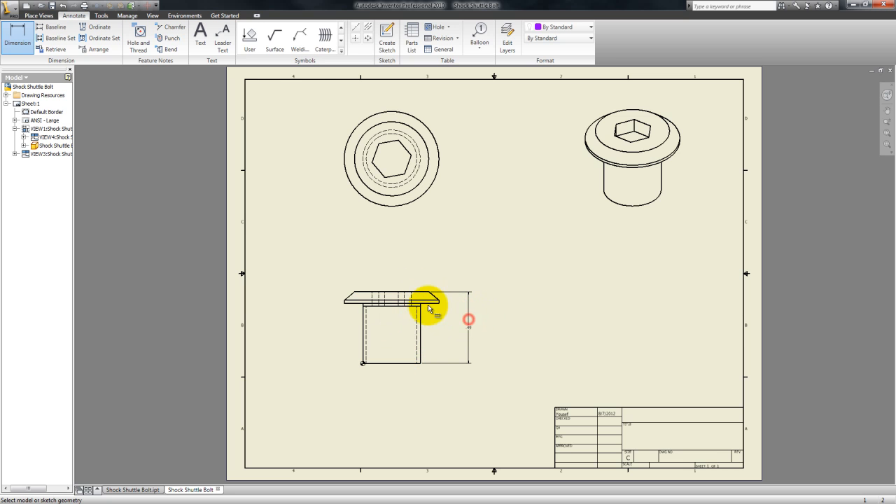
left_click(426, 301)
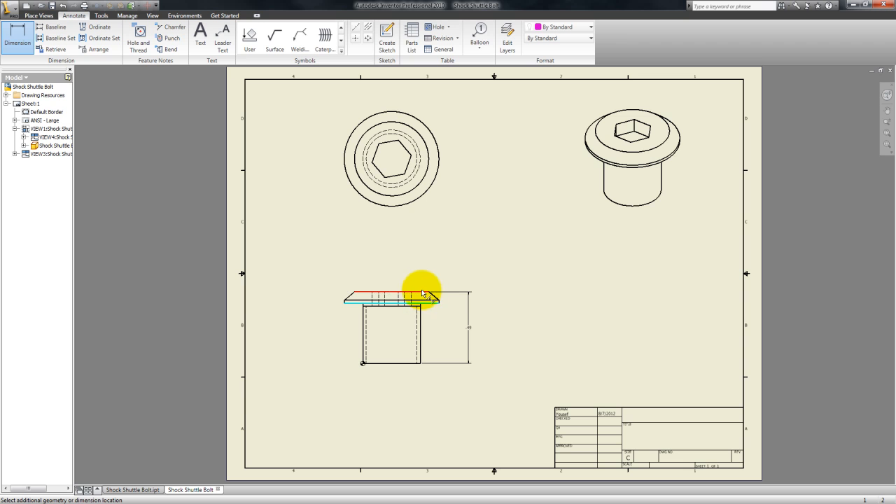
left_click(423, 292)
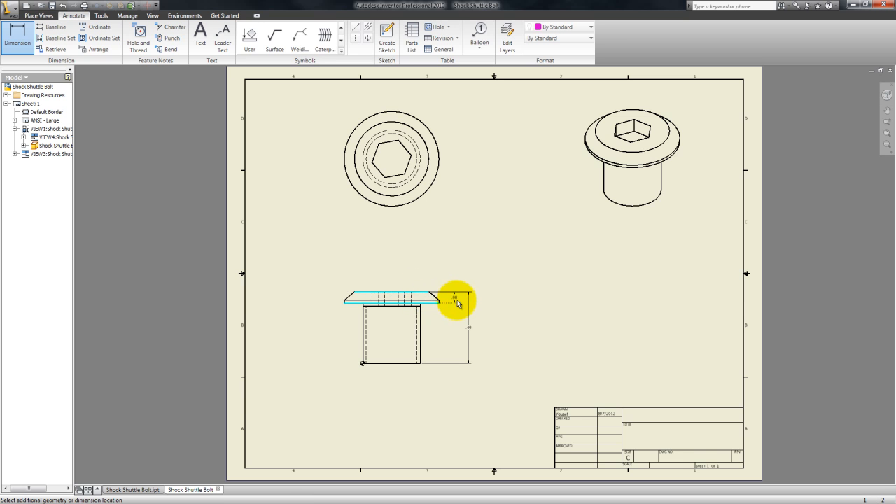
left_click(460, 302)
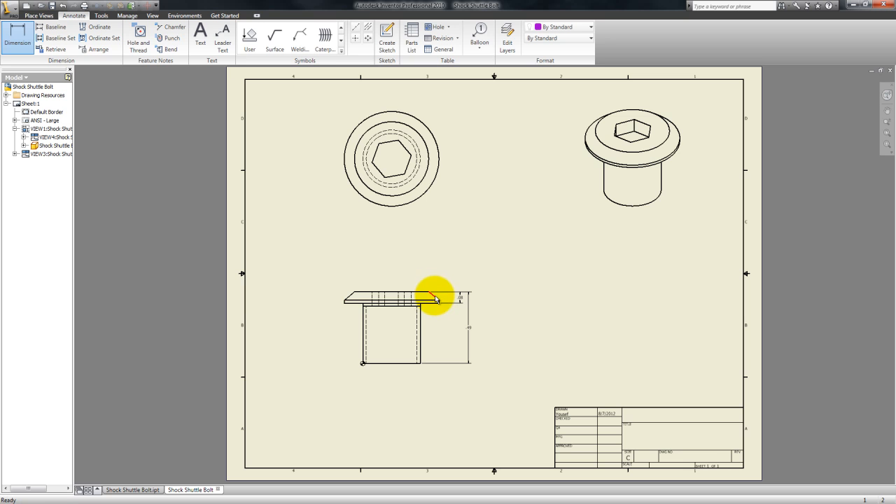
- Try to add a chamfer note to the head's right sloped edge in the lower-left view
left_click(140, 40)
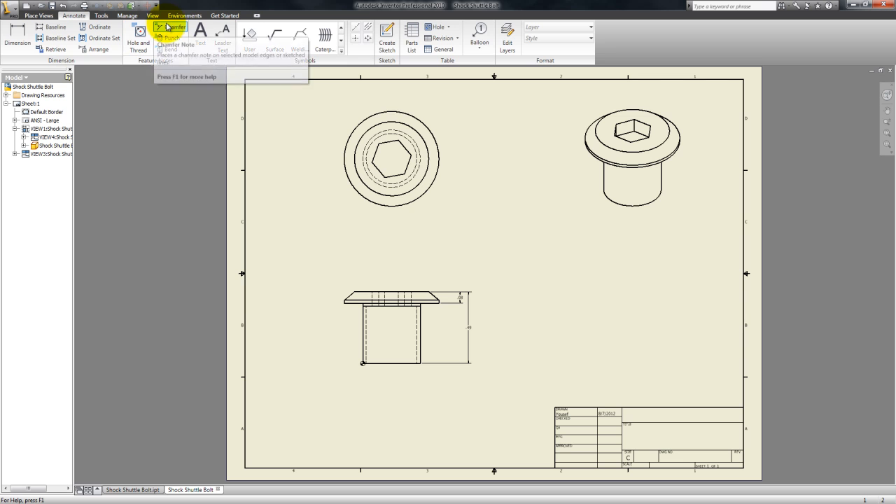
left_click(168, 26)
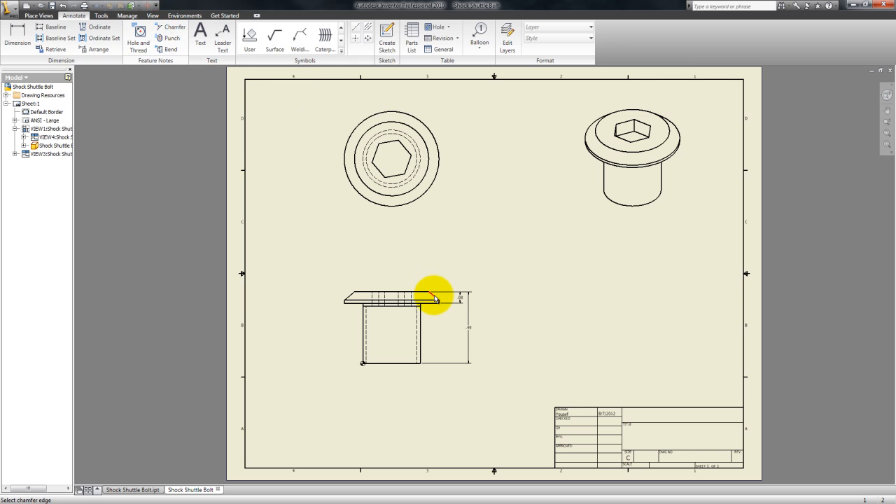
left_click(434, 300)
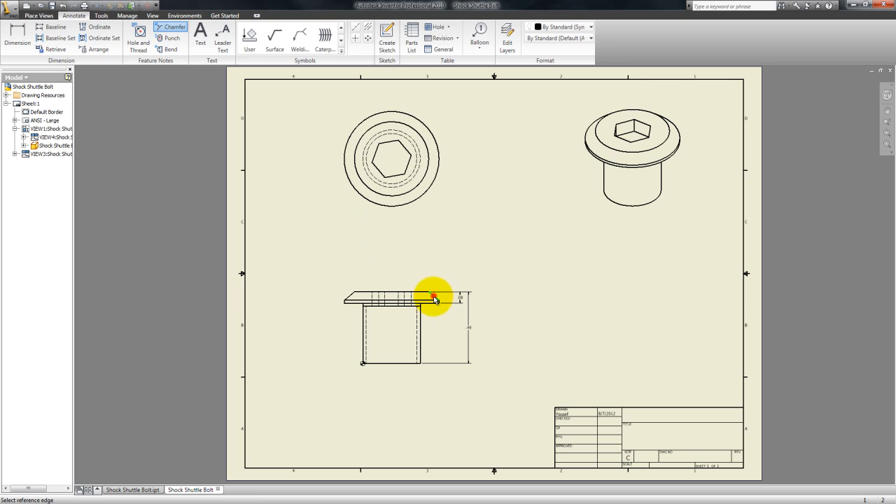
left_click(164, 30)
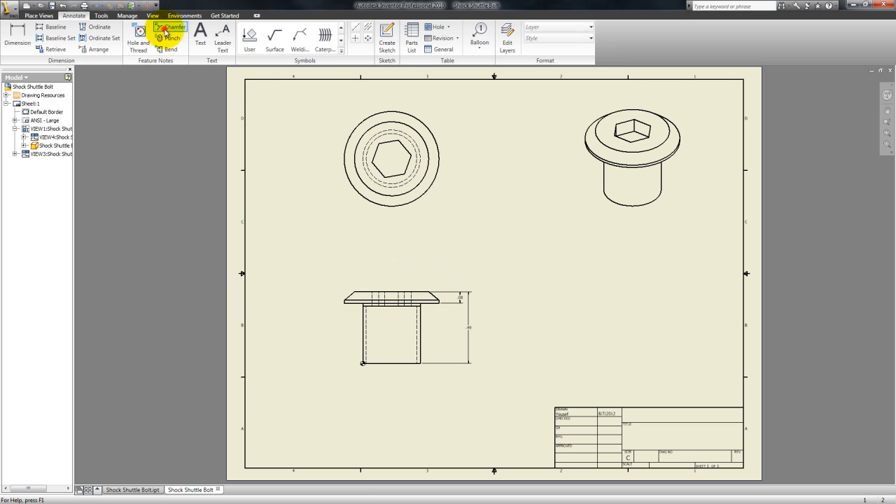
left_click(433, 296)
right_click(435, 297)
left_click(452, 301)
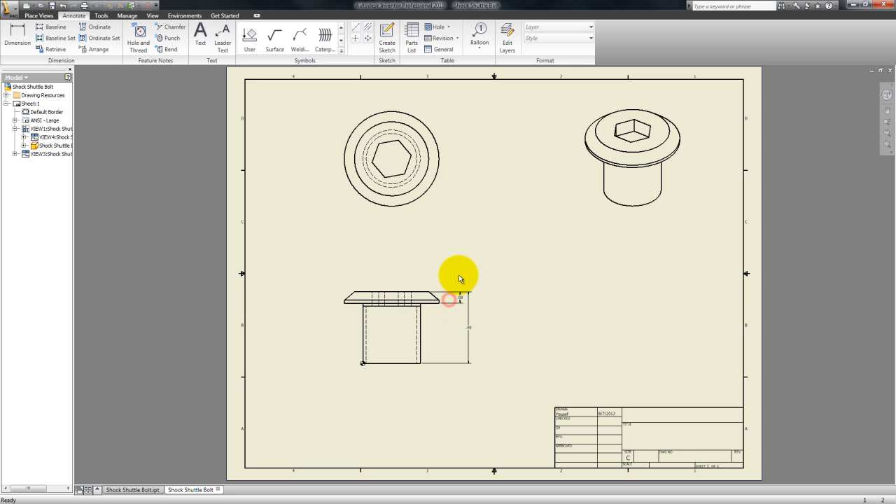
- Add a thread note to the shank's right hidden thread edge, placed between the shank and the overall height dimension
left_click(139, 39)
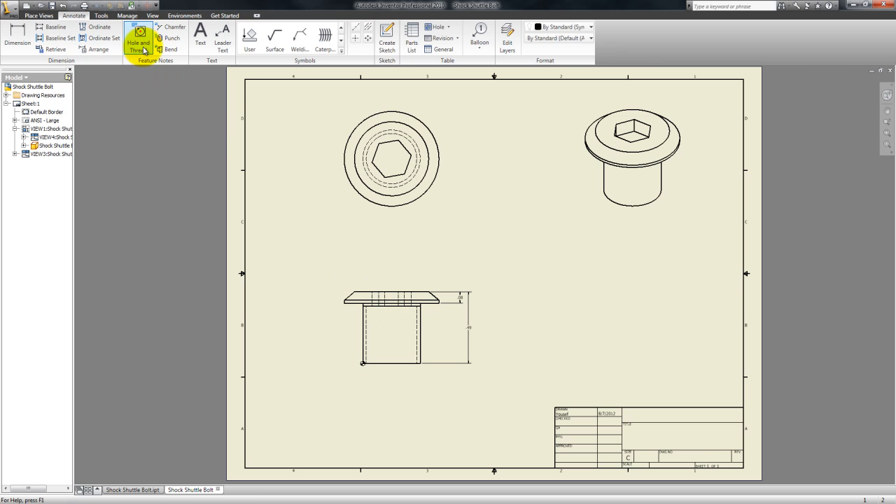
left_click(416, 331)
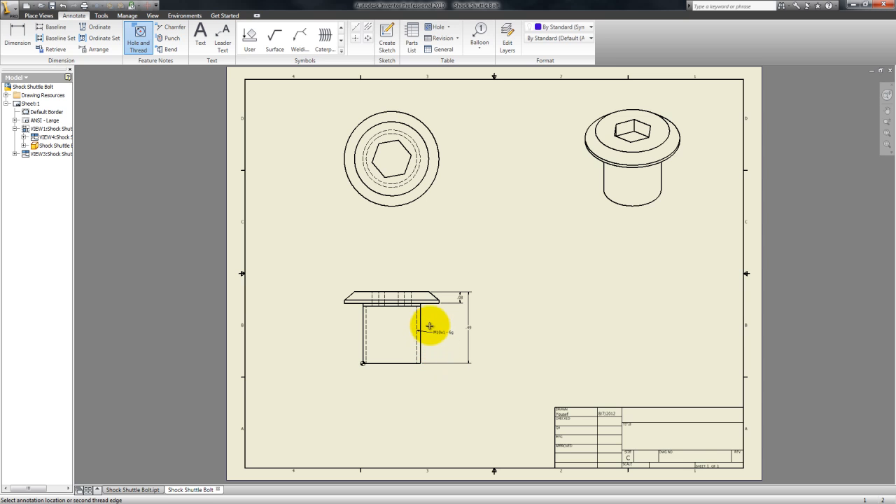
left_click(430, 322)
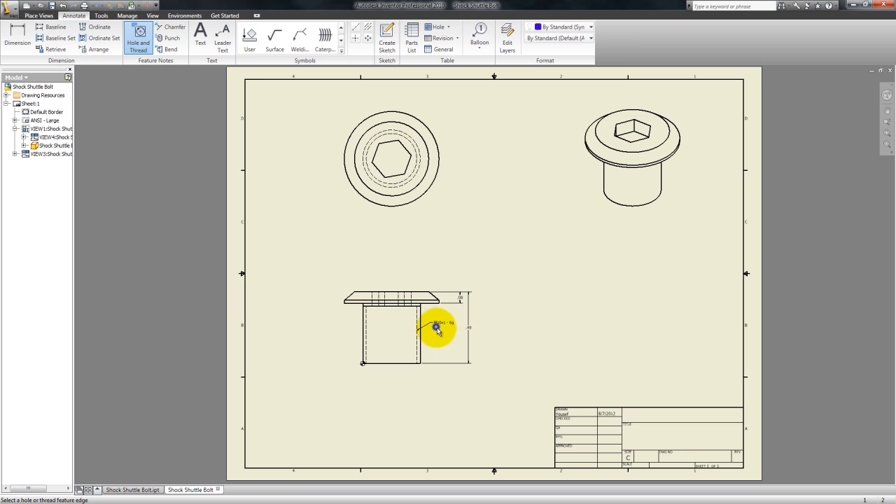
right_click(436, 326)
left_click(459, 332)
scroll(444, 329, "up", 5)
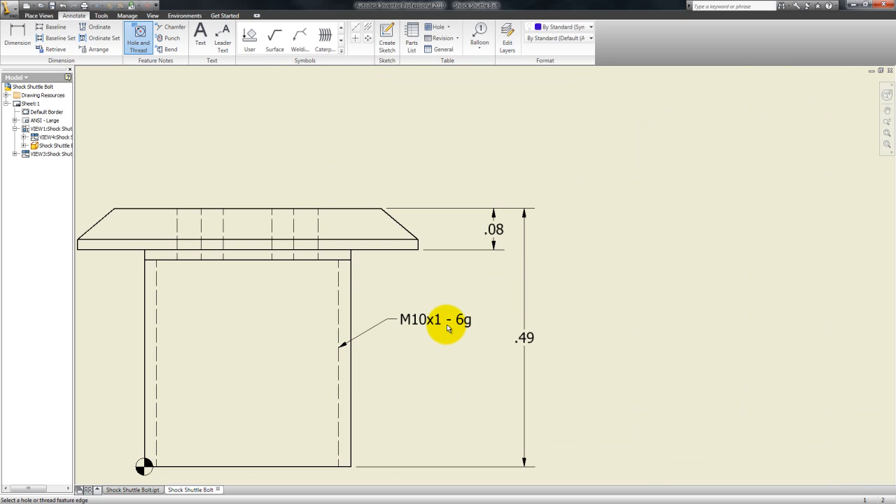
scroll(436, 301, "down", 3)
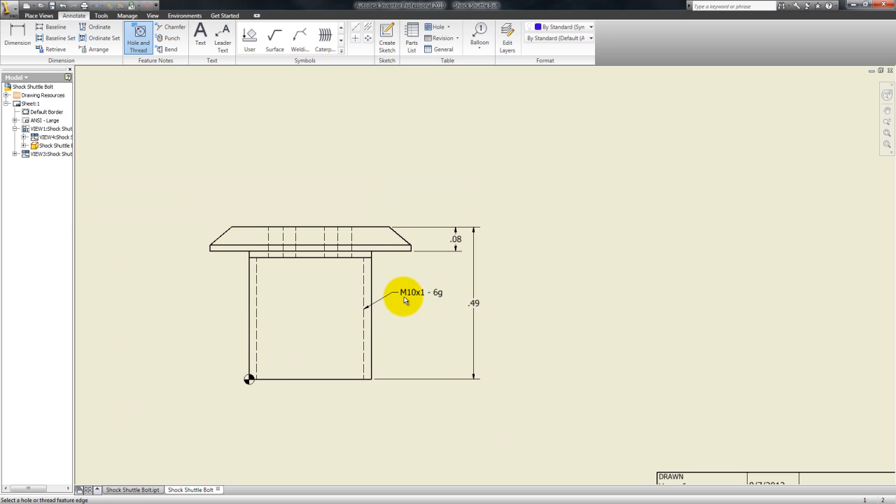
middle_click_drag(413, 291, 366, 314)
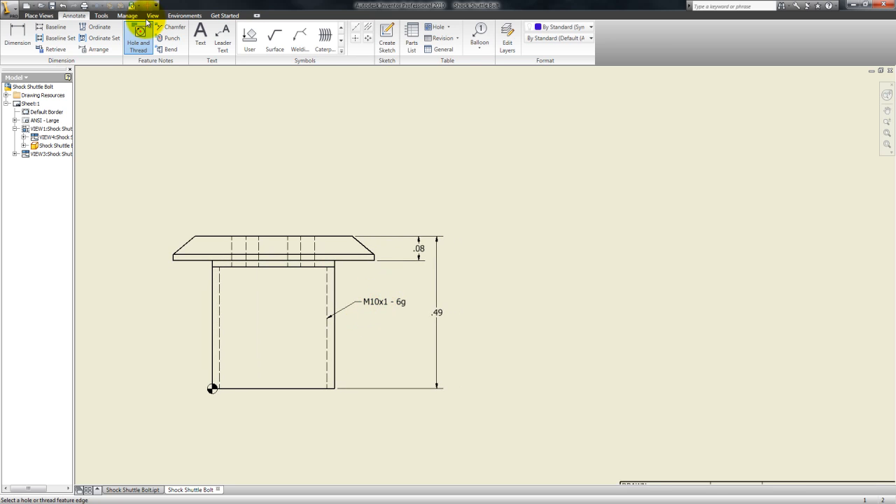
left_click(133, 47)
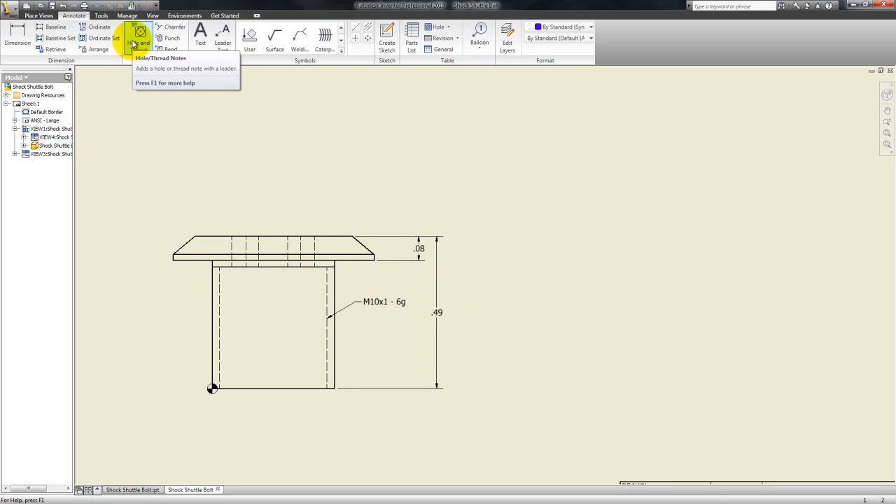
left_click(133, 44)
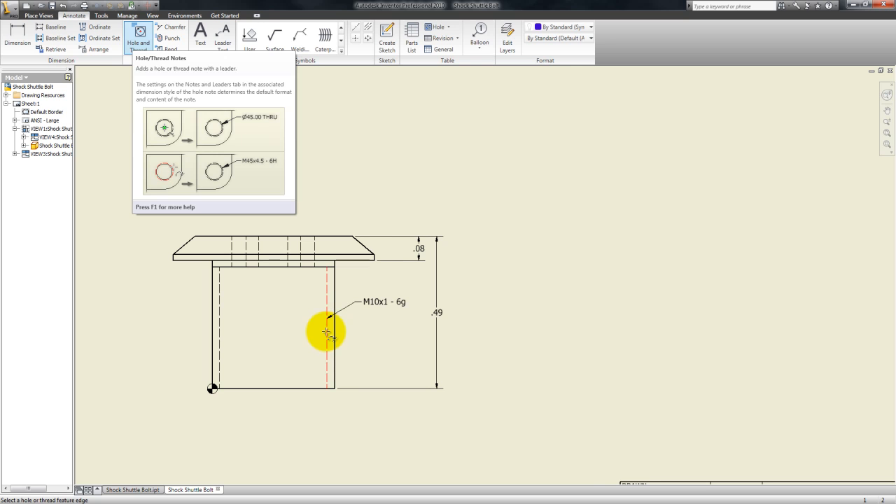
scroll(327, 329, "down", 3)
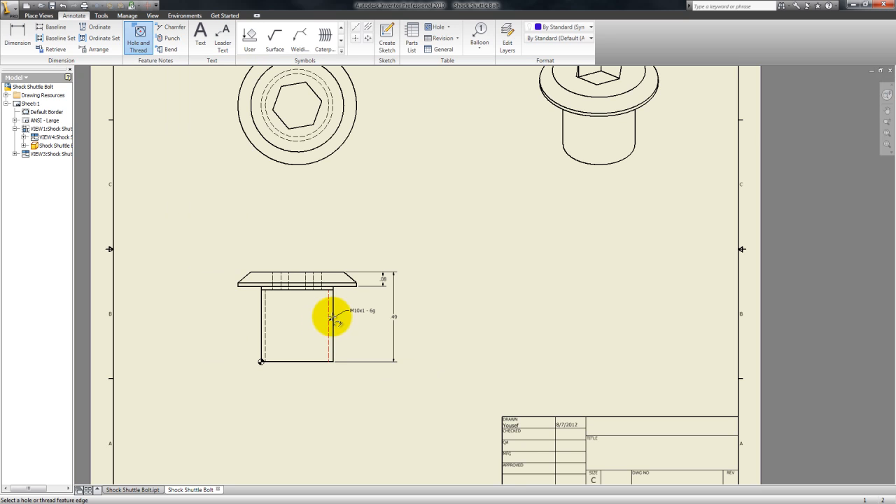
middle_click_drag(382, 195, 404, 221)
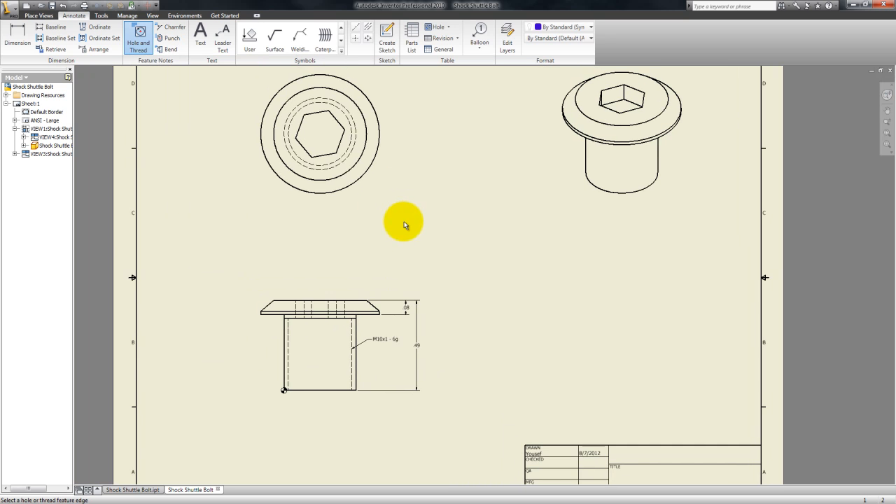
- Add diameter dimensions to the head's outer circle and the next inner solid circle, placed to the lower right of the upper-left view
left_click(18, 35)
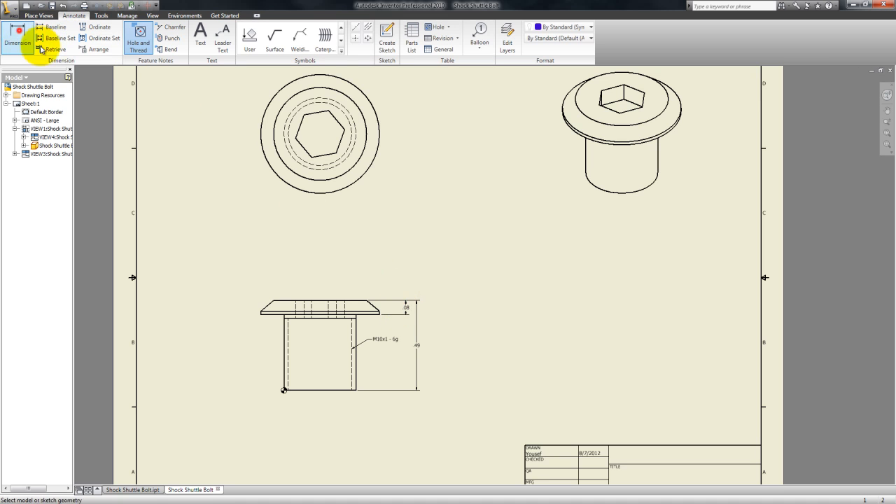
left_click(362, 176)
left_click(380, 196)
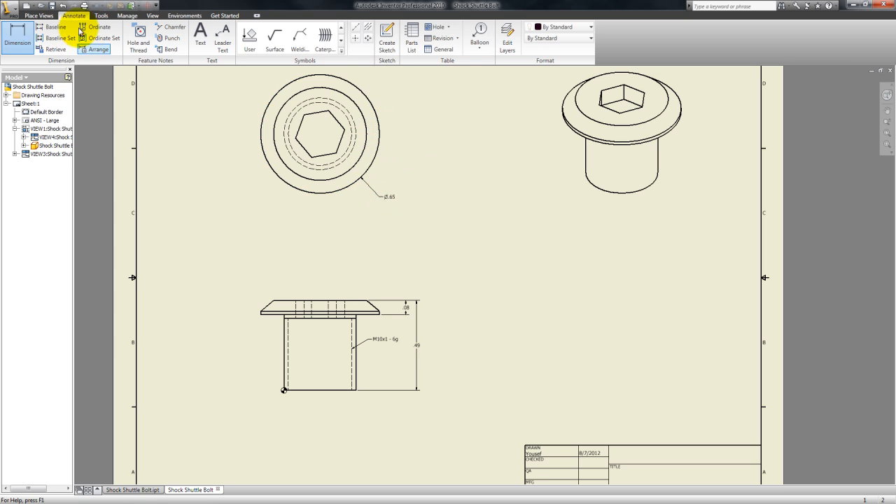
left_click(358, 160)
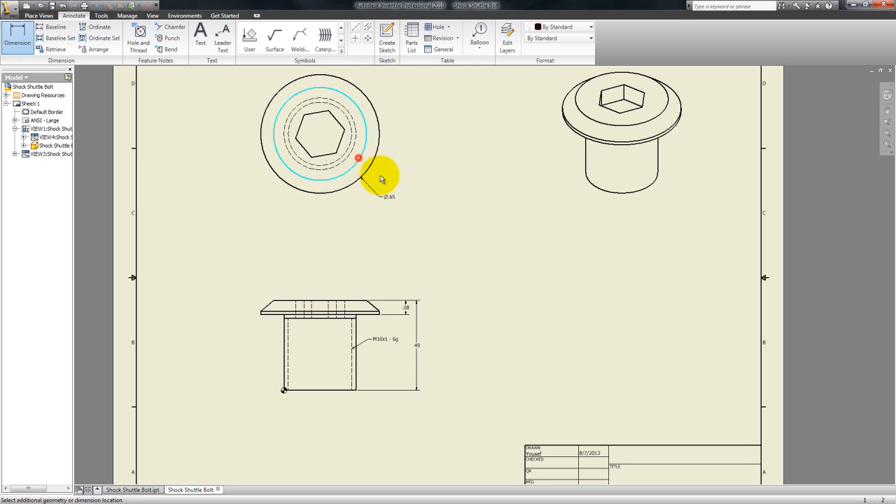
left_click(386, 179)
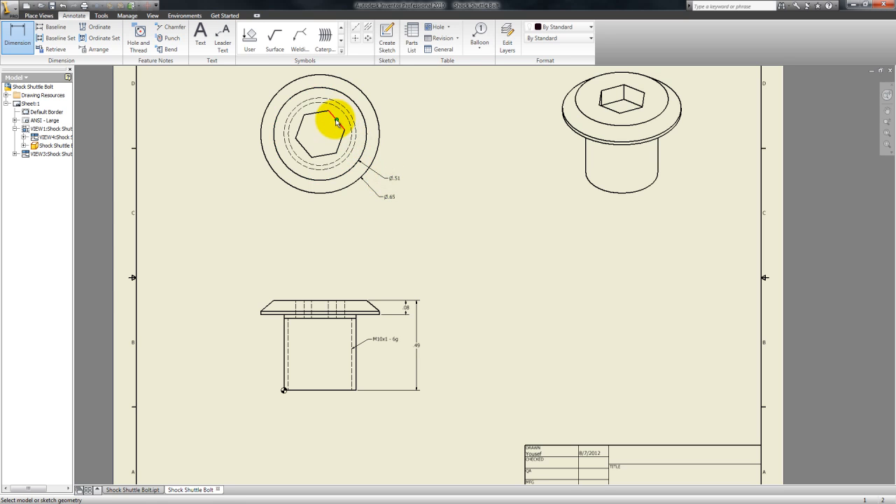
- Add an aligned dimension to the hex socket's upper-right side in the upper-left view and place it outside the head at the upper right
left_click(340, 127)
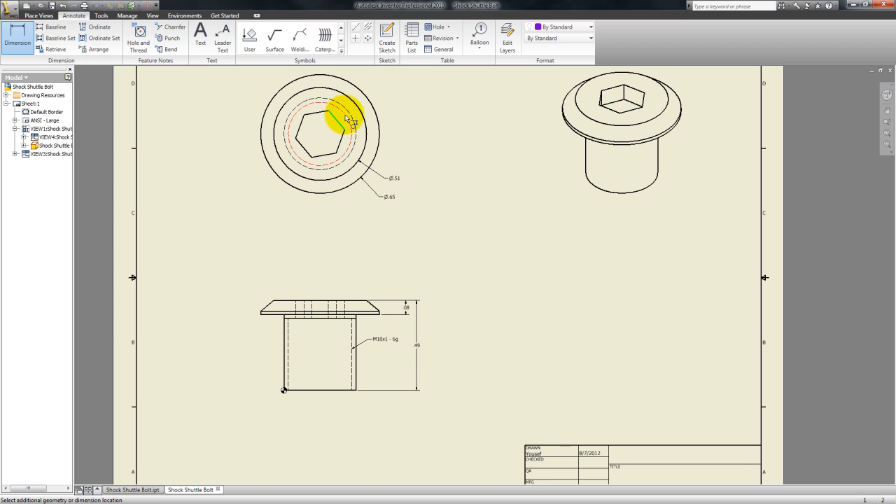
left_click(23, 32)
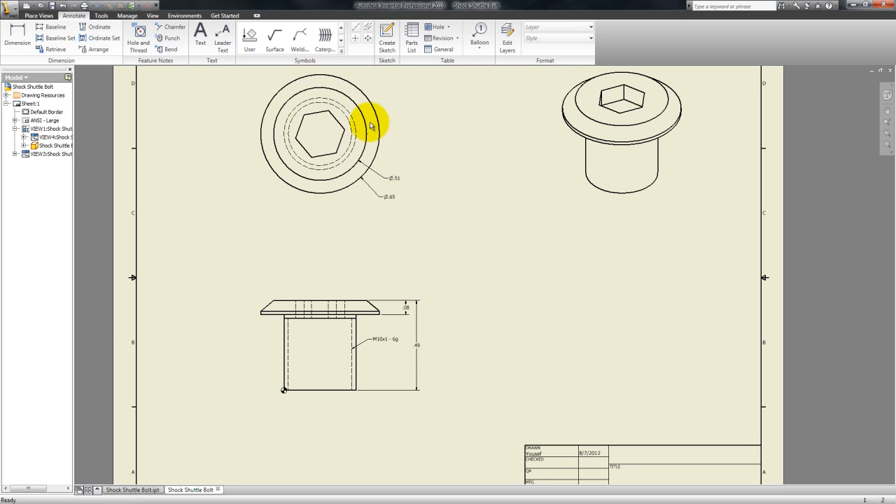
left_click(17, 31)
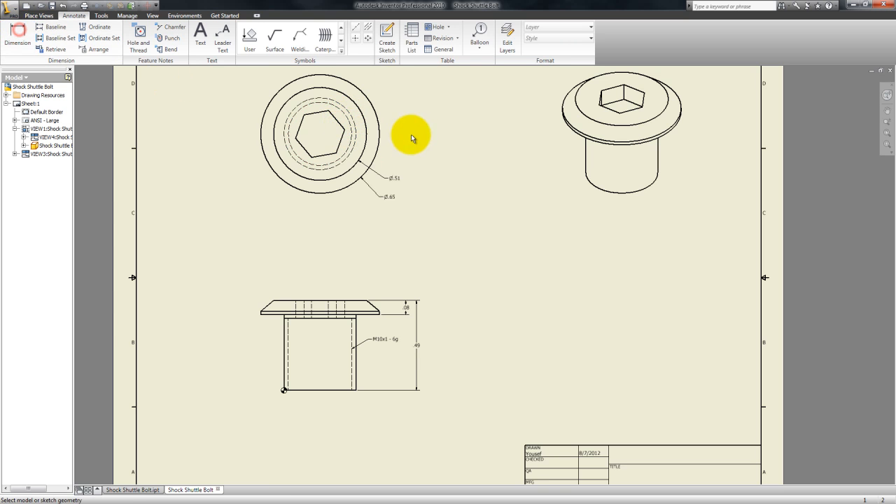
left_click(345, 129)
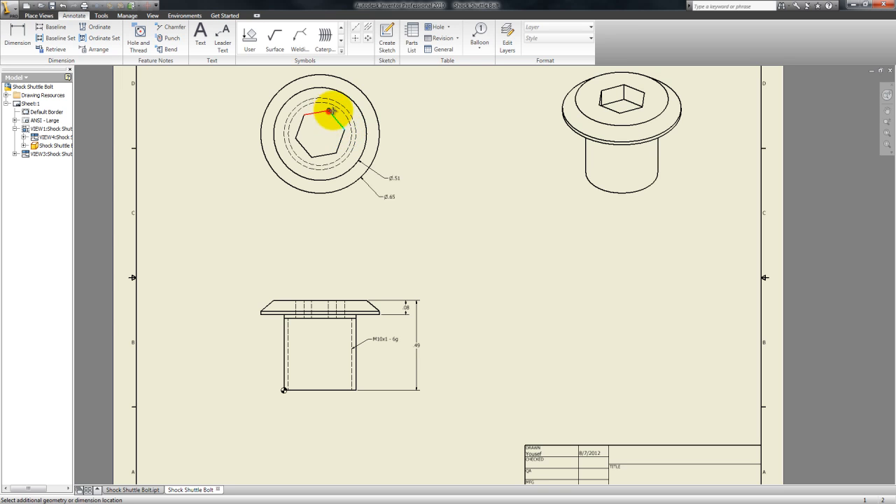
left_click(329, 112)
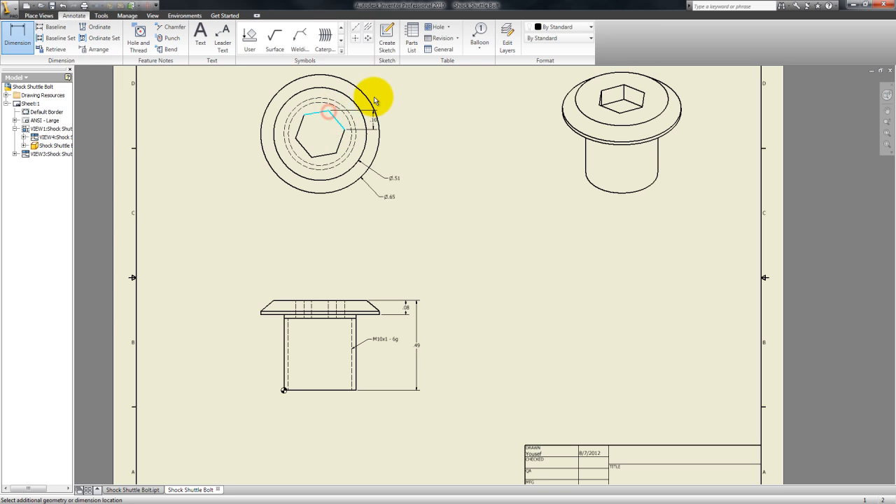
left_click(341, 120)
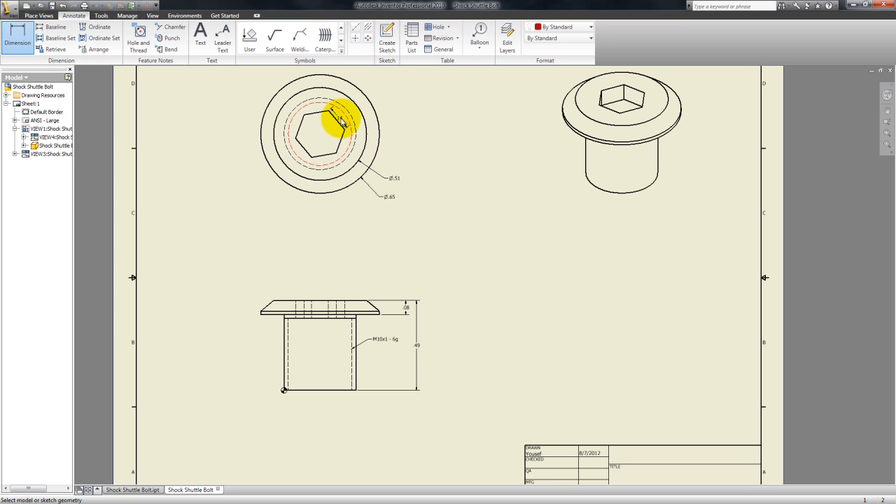
left_click_drag(343, 125, 392, 84)
- Move the inner circle's diameter dimension text closer to the head, just above the outer circle's diameter dimension
left_click(395, 178)
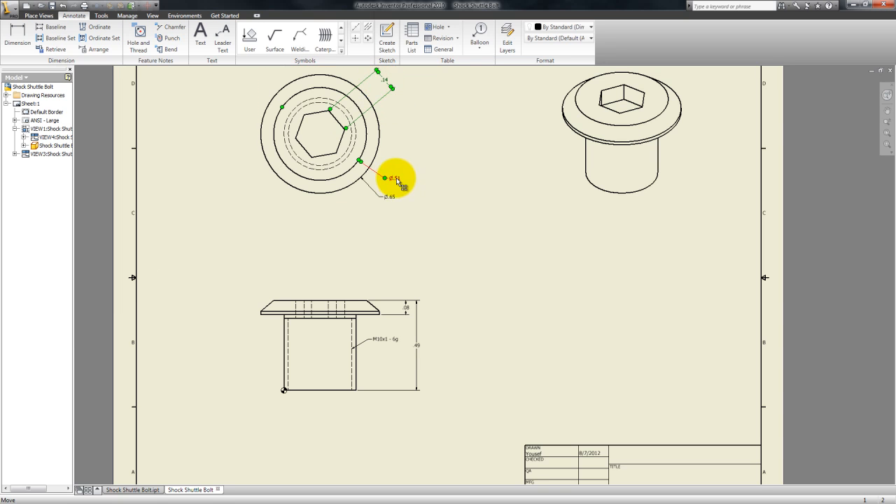
mouse_move(393, 178)
left_mouse_down()
mouse_move(393, 166)
mouse_move(379, 186)
left_mouse_up()
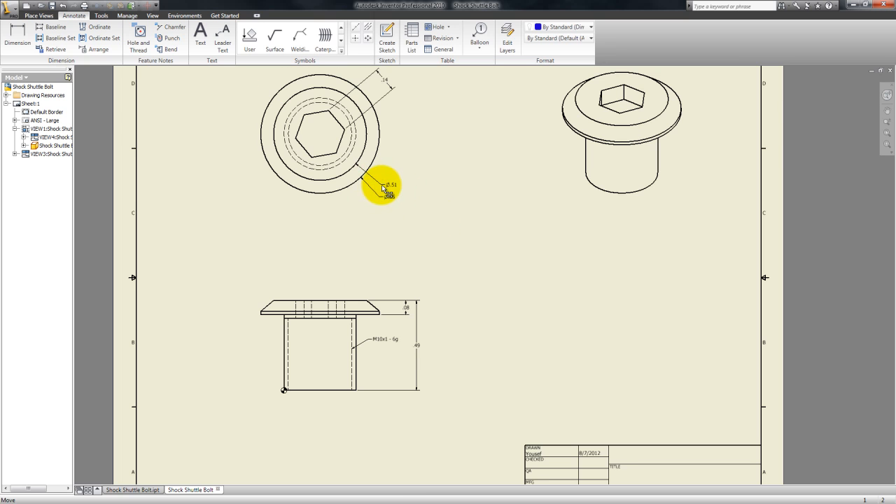
left_click_drag(382, 189, 381, 186)
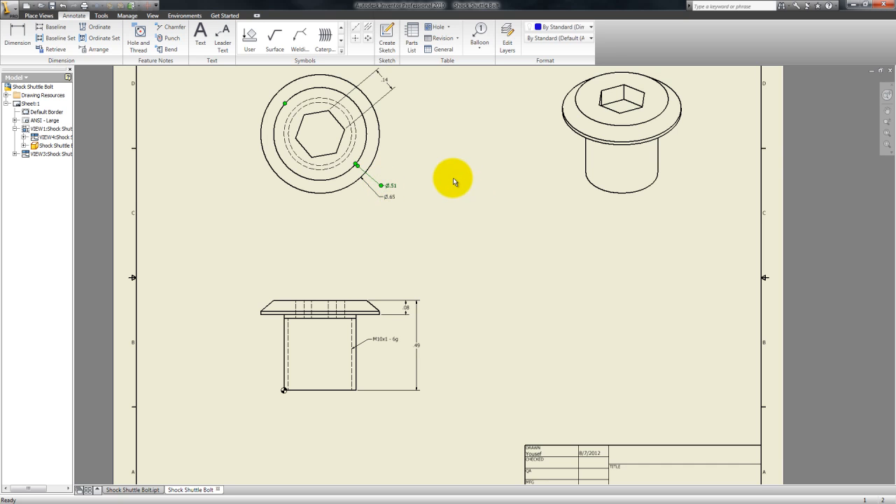
mouse_move(456, 160)
middle_mouse_down()
mouse_move(457, 149)
mouse_move(482, 179)
middle_mouse_up()
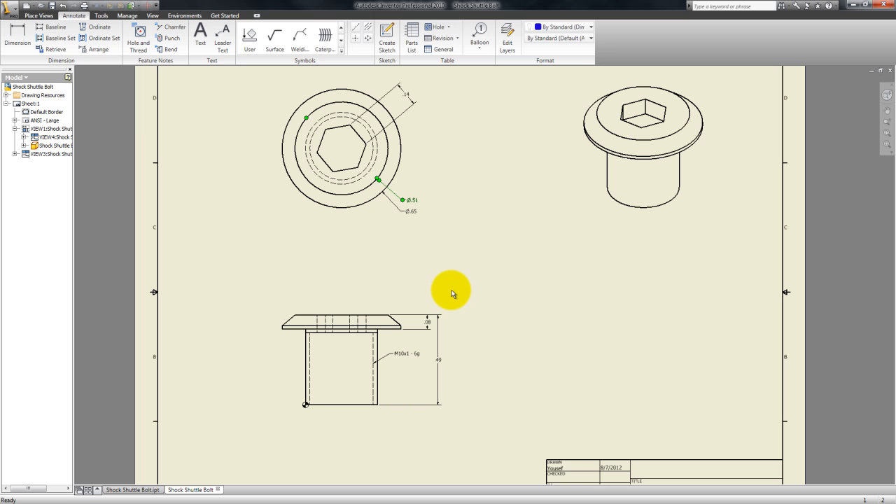
middle_click_drag(541, 241, 504, 242)
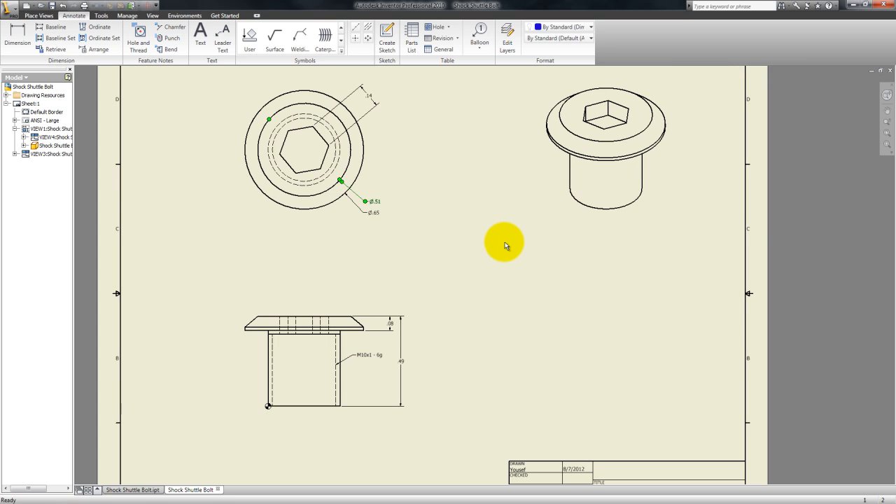